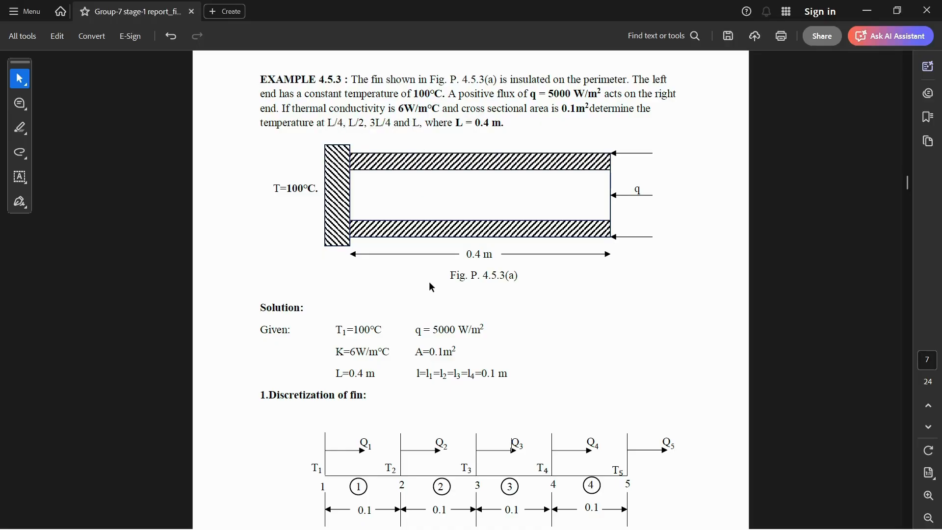
Review fin Example 4.5.3 in the report, switch to Abaqus/CAE and create a Standard/Explicit model database.
scroll(429, 281, "down", 5)
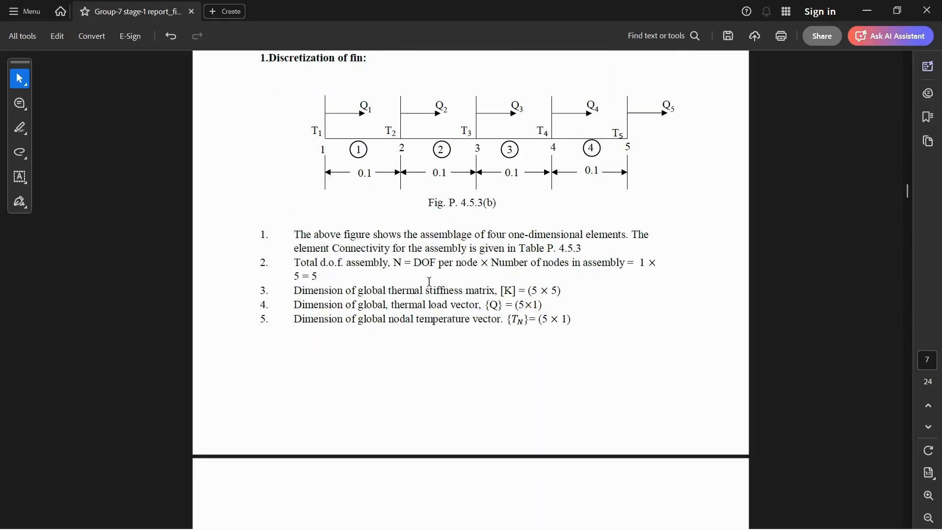
scroll(429, 281, "down", 4)
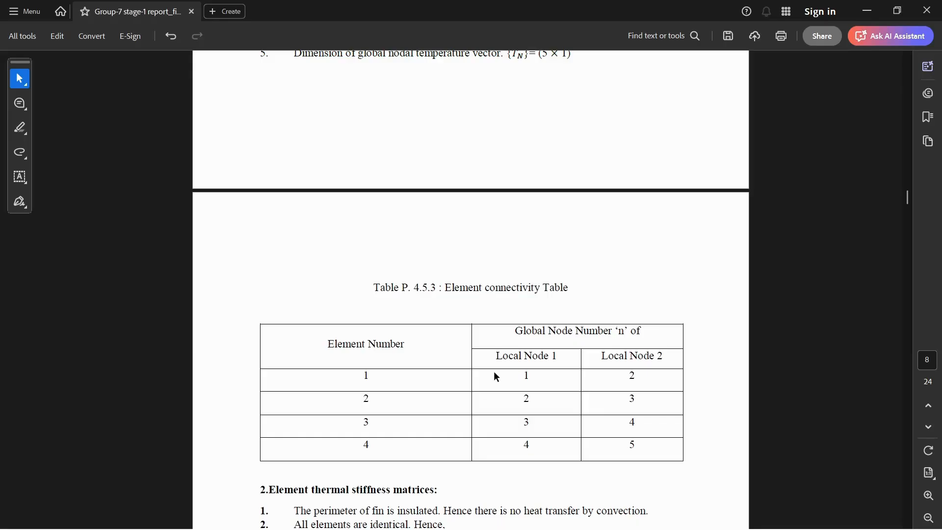
scroll(493, 370, "up", 11)
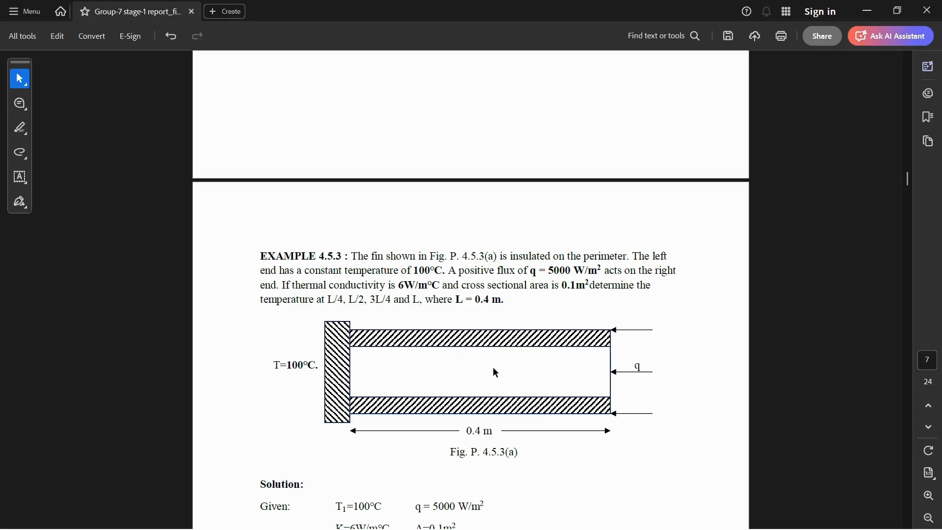
scroll(567, 384, "down", 3)
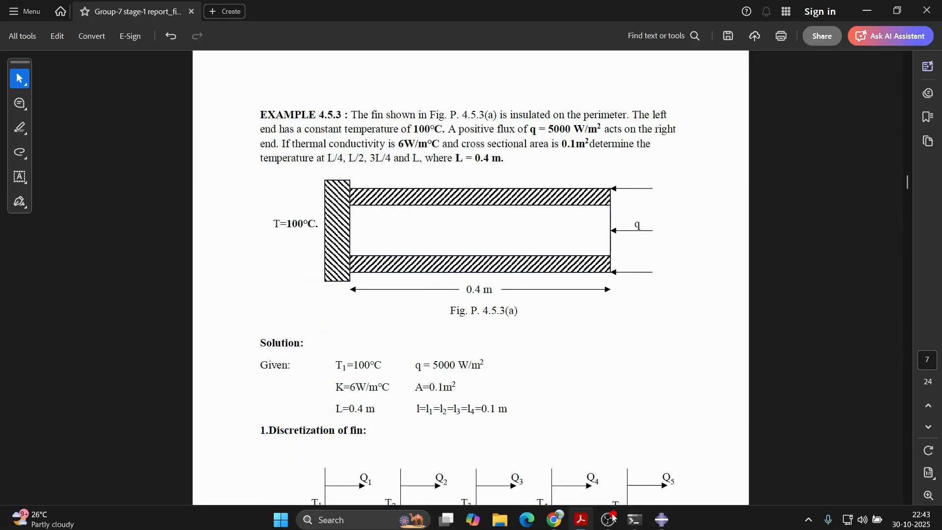
left_click(662, 519)
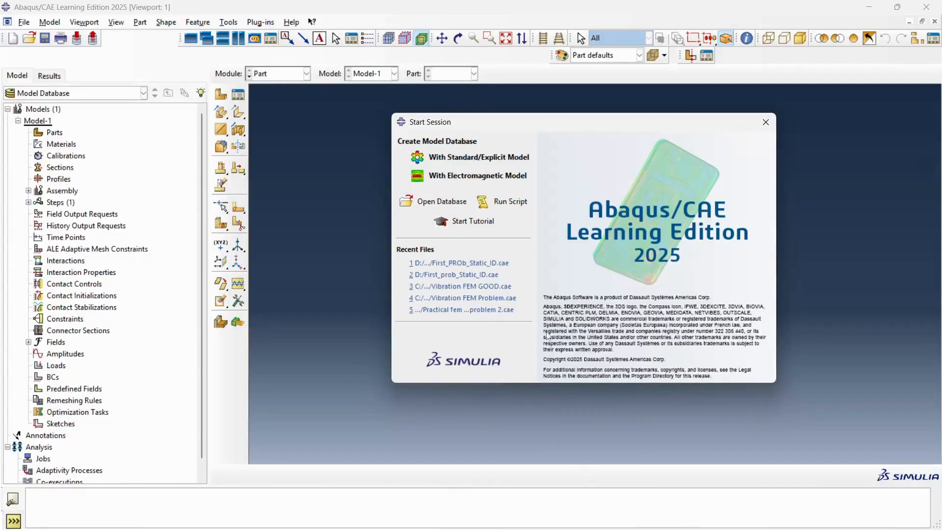
left_click(497, 158)
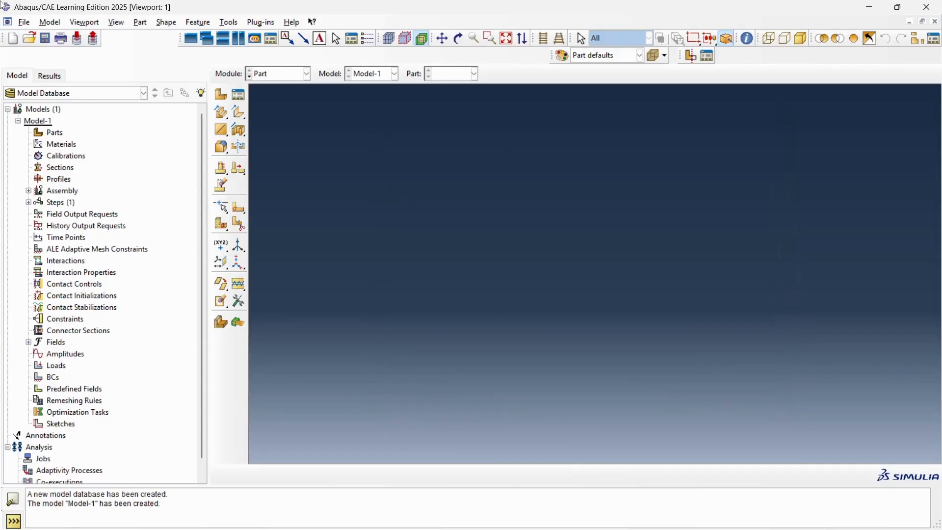
Set the work directory to the FEA Project folder on drive D.
left_click(24, 22)
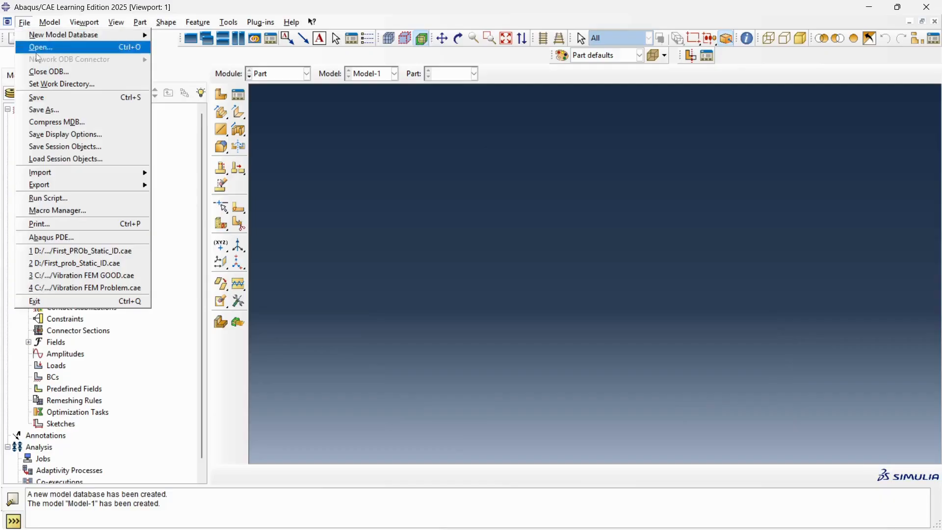
left_click(45, 82)
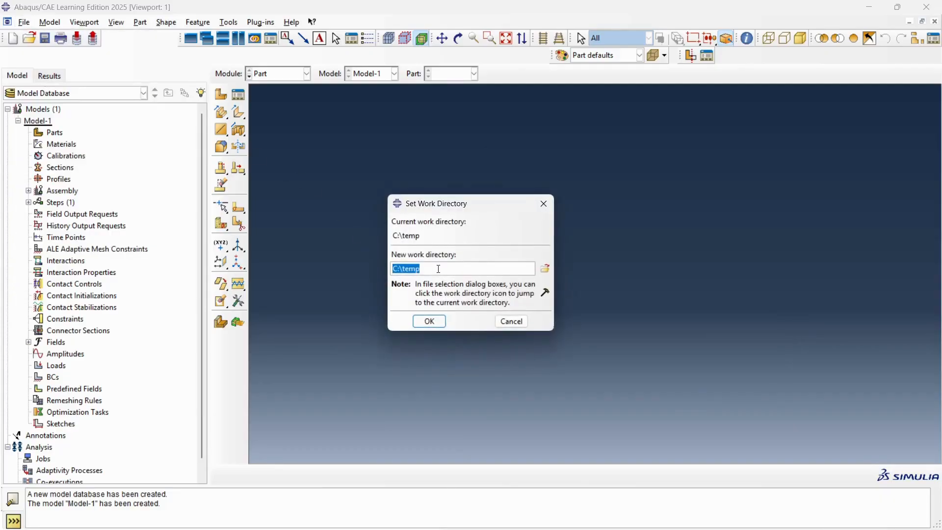
left_click(544, 269)
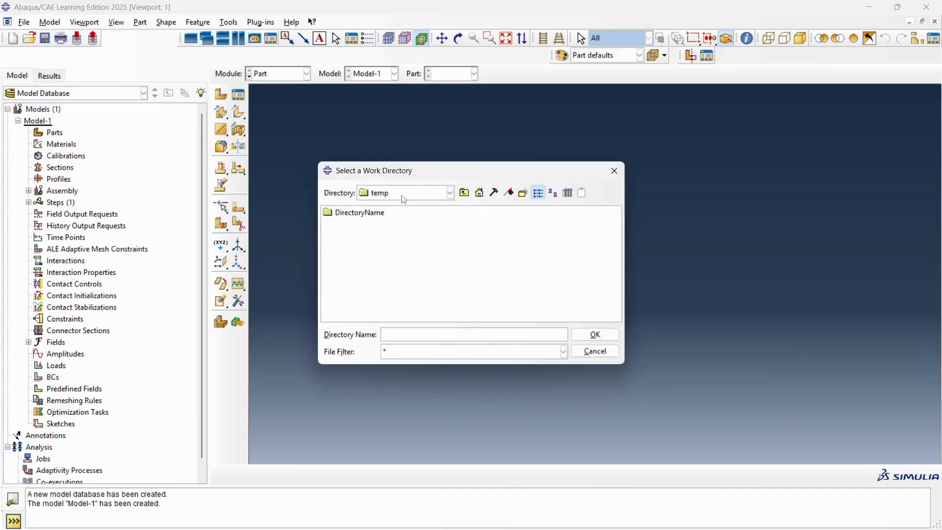
left_click(445, 192)
left_click(378, 237)
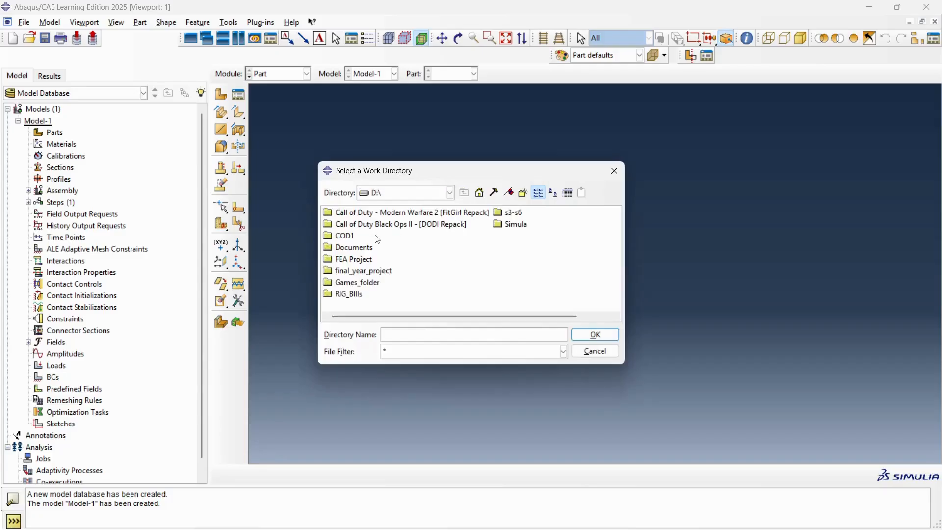
left_click(369, 258)
left_click(595, 335)
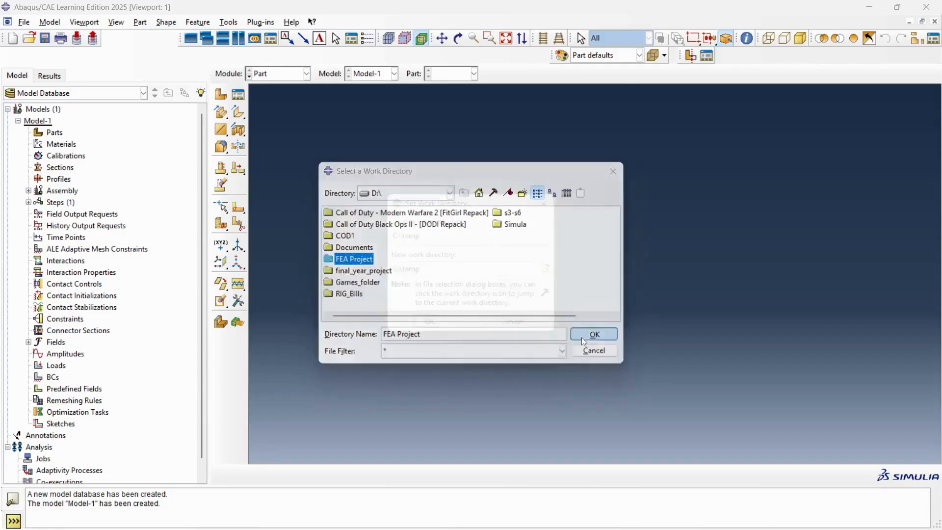
left_click(429, 321)
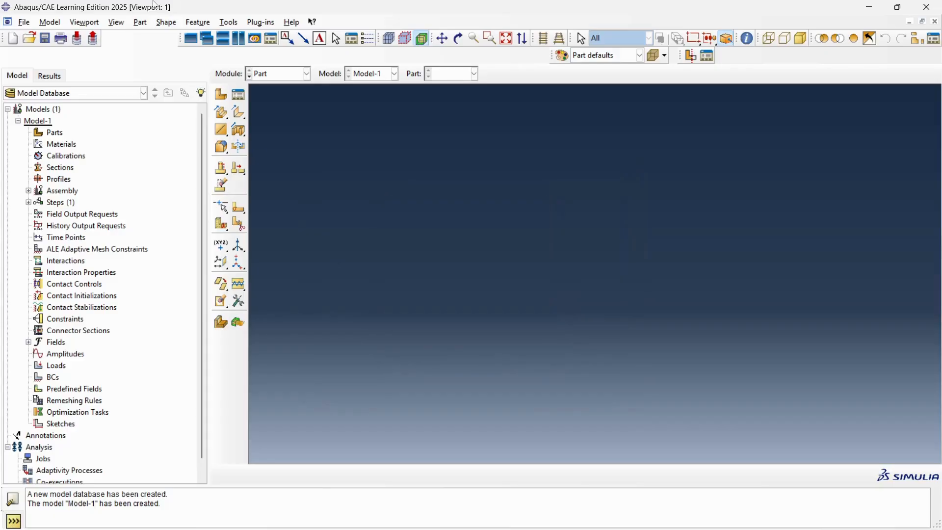
Save the model database as Second_Prob_Heat_Transfer in the FEA Project folder.
left_click(24, 22)
left_click(54, 109)
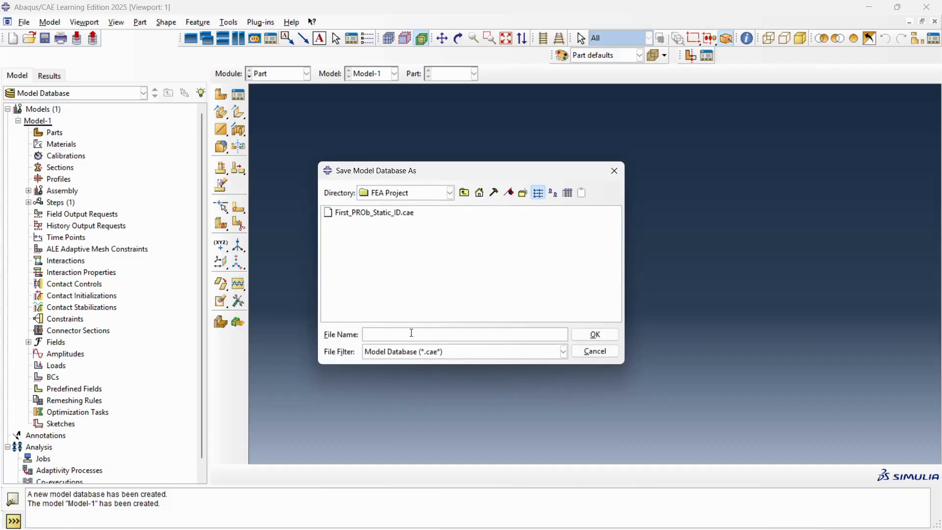
type("Second_Prob_Heat_Transfer")
left_click(582, 340)
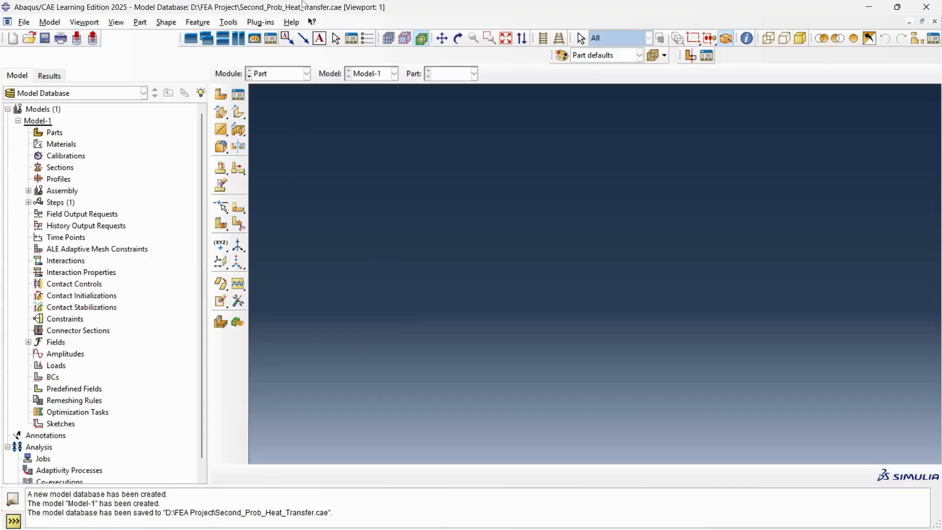
Create a 2D planar deformable wire part with an approximate size of 2, checking the fin's length in the report.
key("alt+Tab")
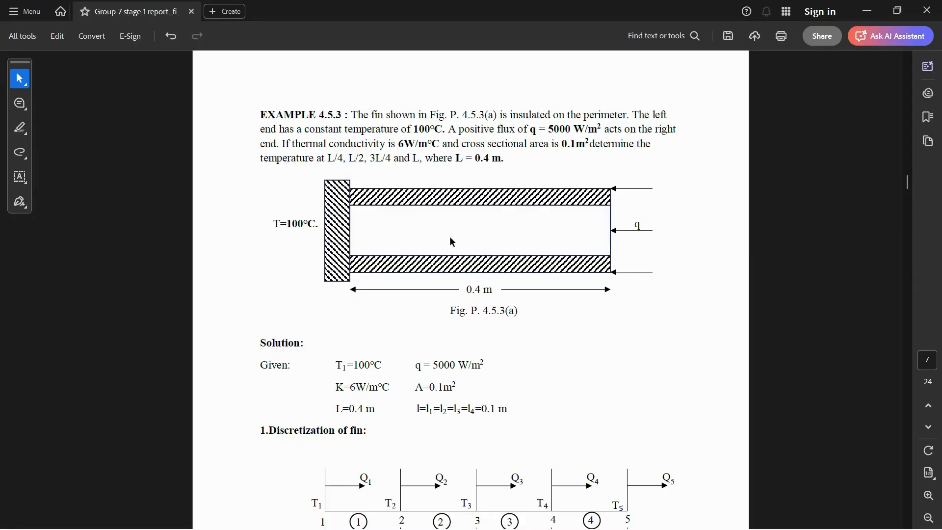
key("alt+Tab")
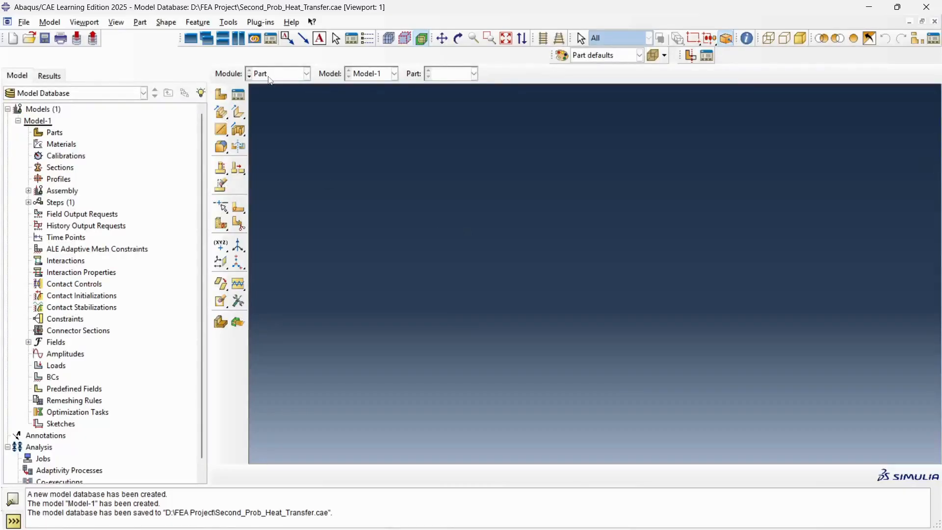
left_click(272, 73)
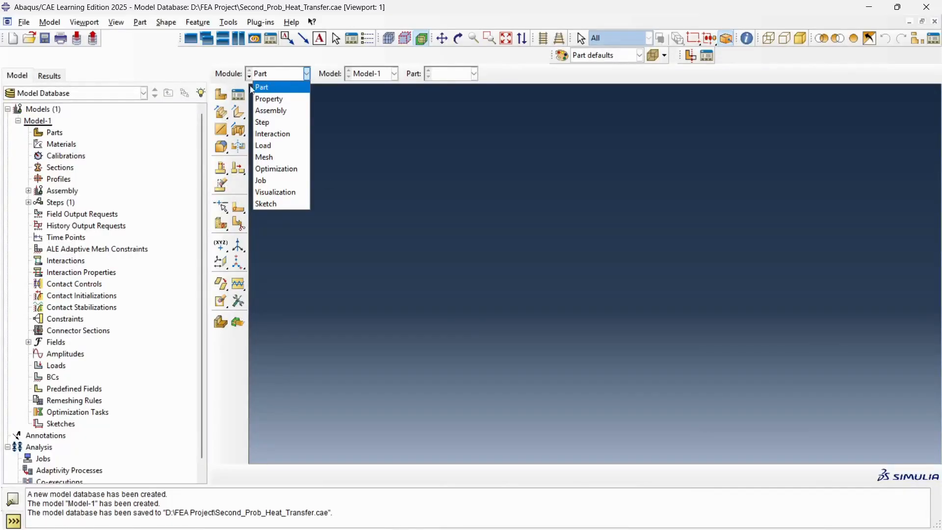
left_click(223, 94)
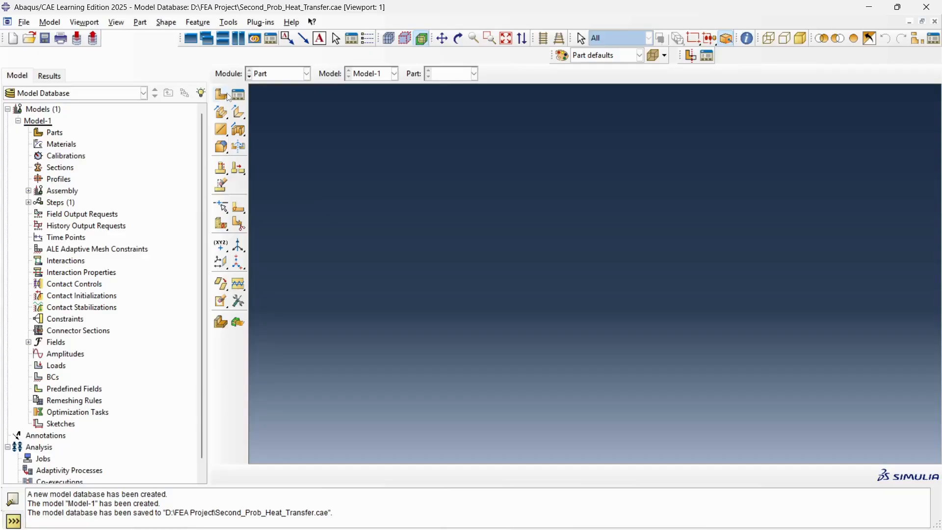
left_click(221, 95)
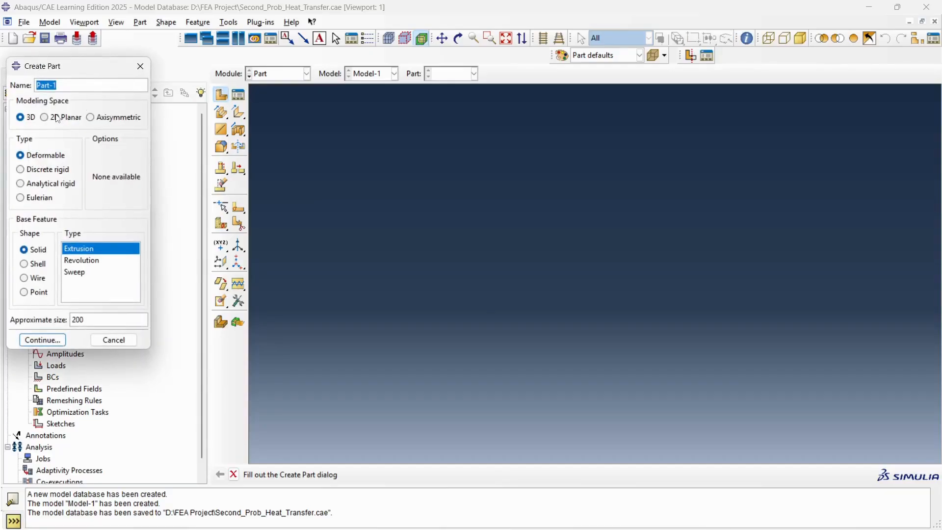
left_click(56, 117)
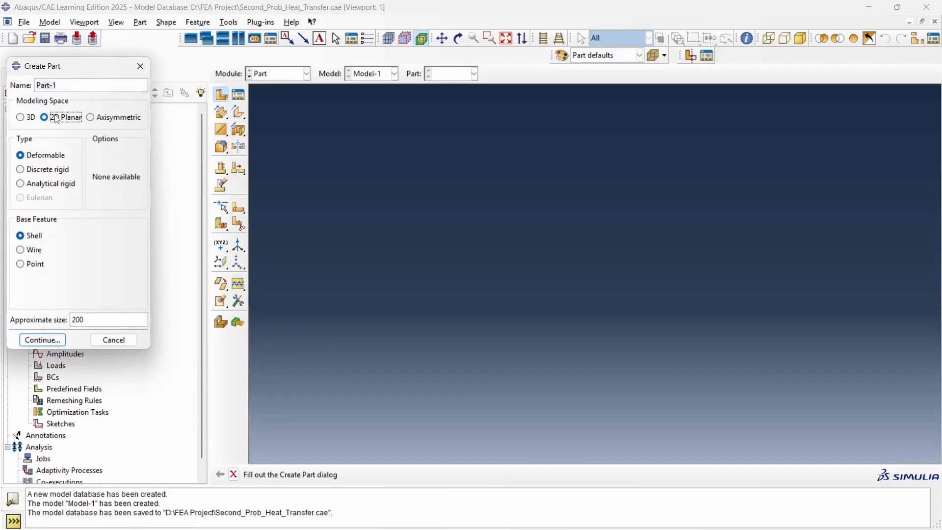
left_click(30, 253)
left_click_drag(86, 320, 73, 320)
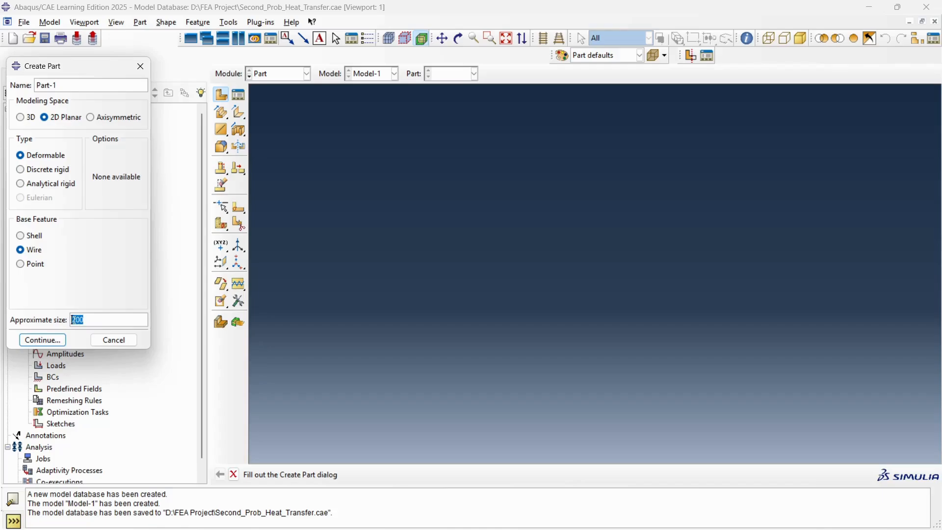
type("2")
key("alt+Tab")
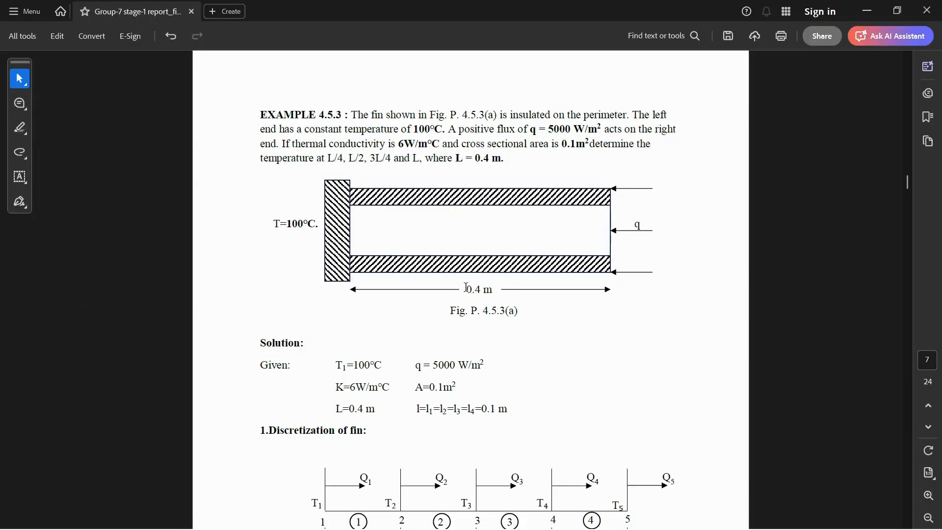
key("alt+Tab")
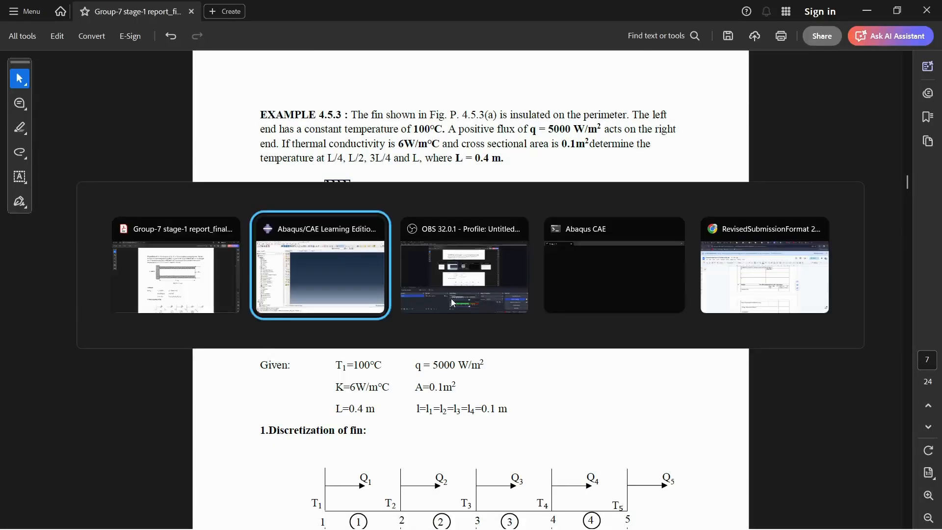
left_click(91, 317)
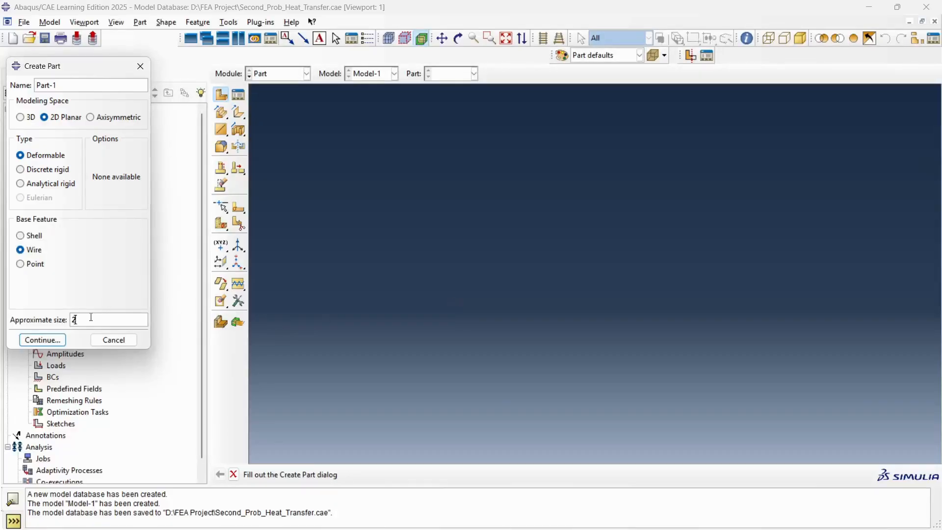
left_click(55, 339)
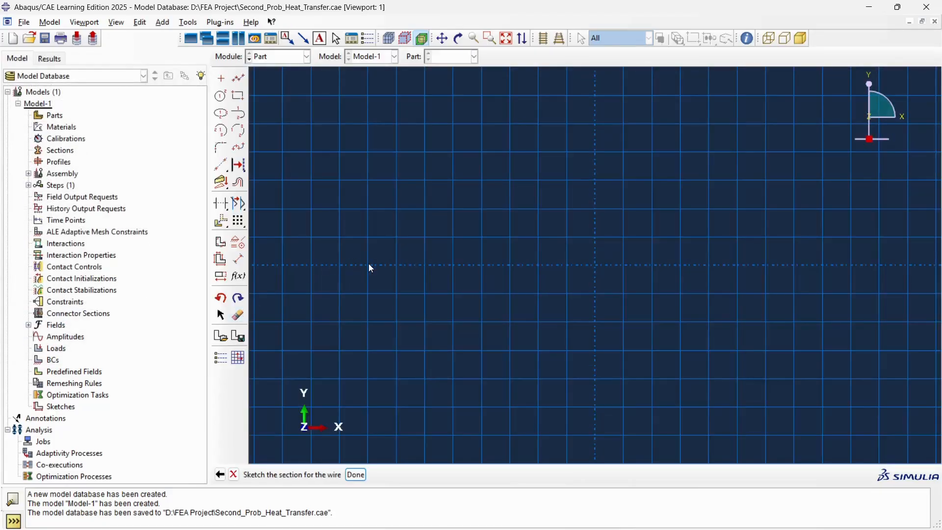
Sketch the fin as a straight line from 0,0 to 0.4,0 and finish the wire section.
left_click(238, 78)
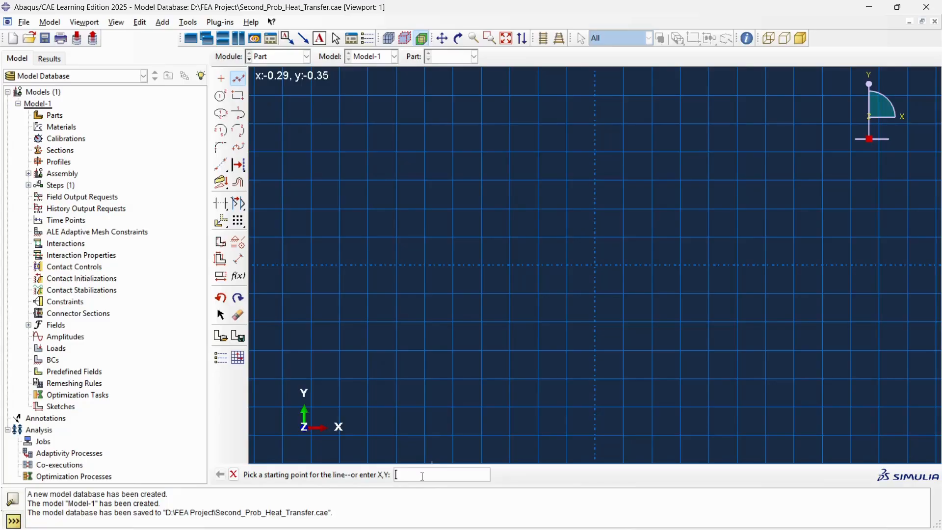
type("0,0")
key("Return")
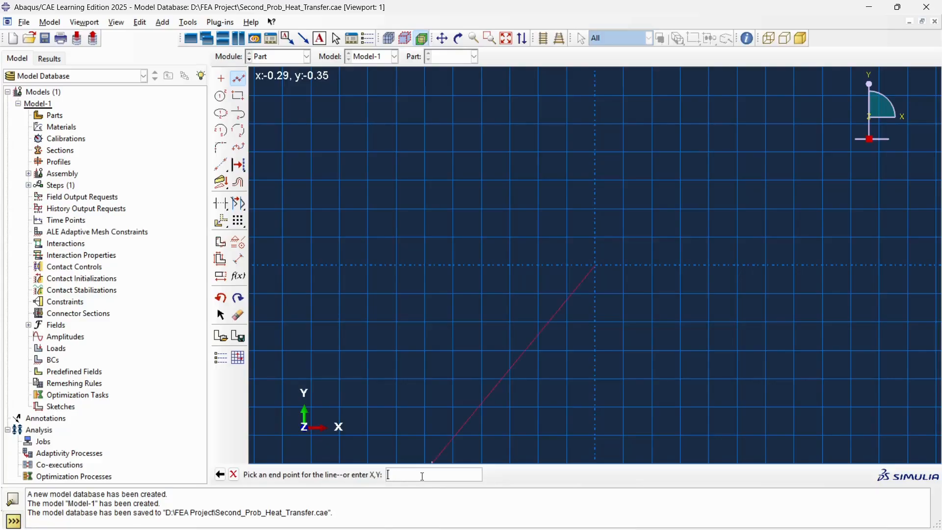
type("0.4,0")
key("Return")
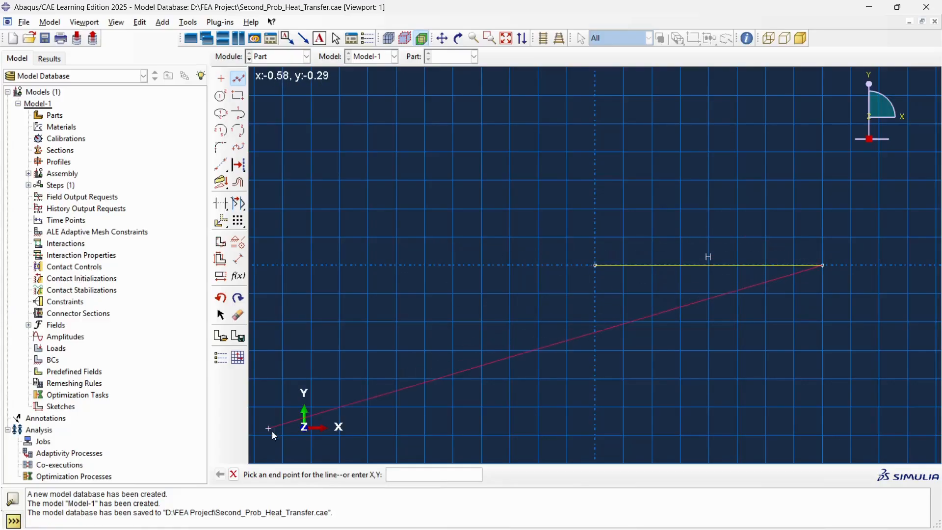
left_click(234, 475)
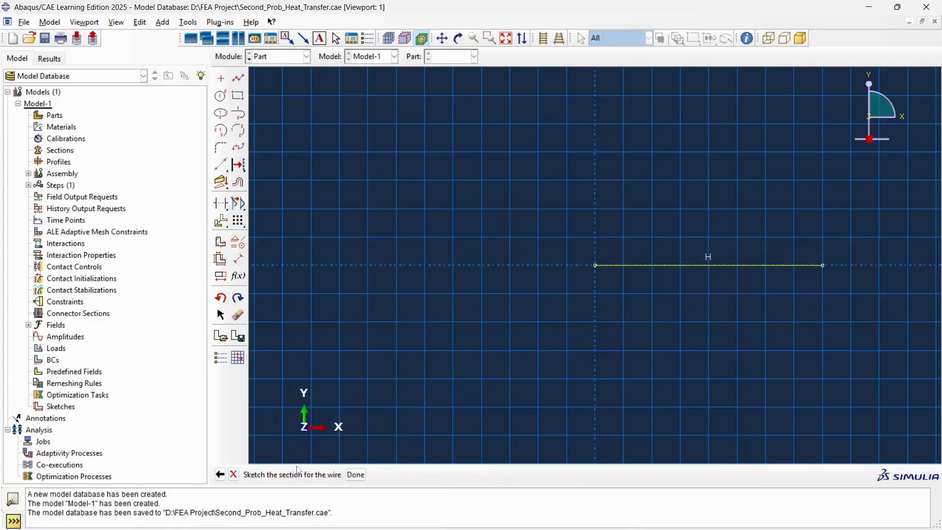
left_click(357, 474)
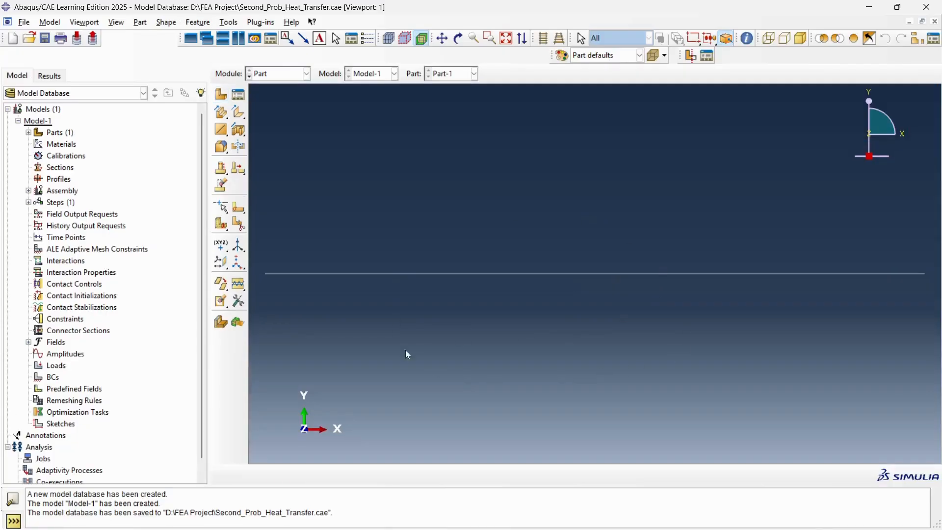
Create a material with an isotropic thermal conductivity of 6, checking the value in the report's problem statement.
left_click(269, 77)
left_click(268, 97)
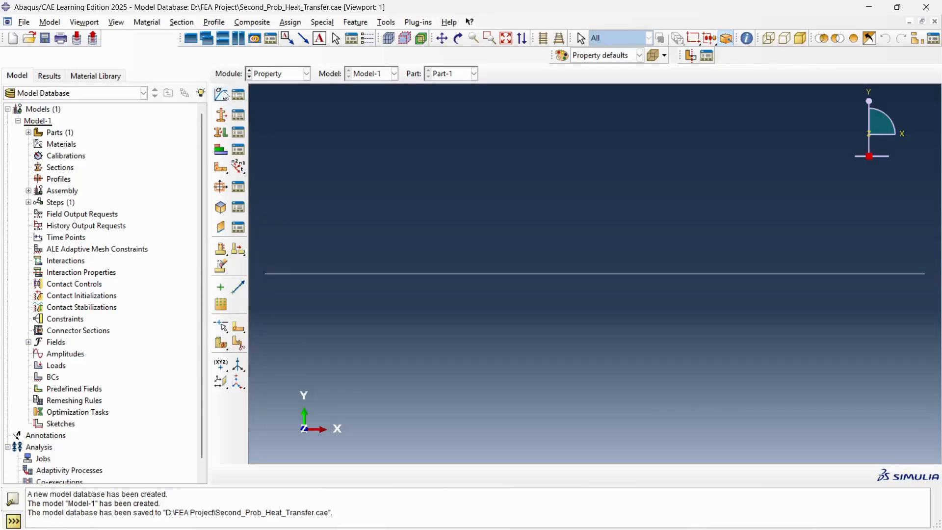
left_click(224, 94)
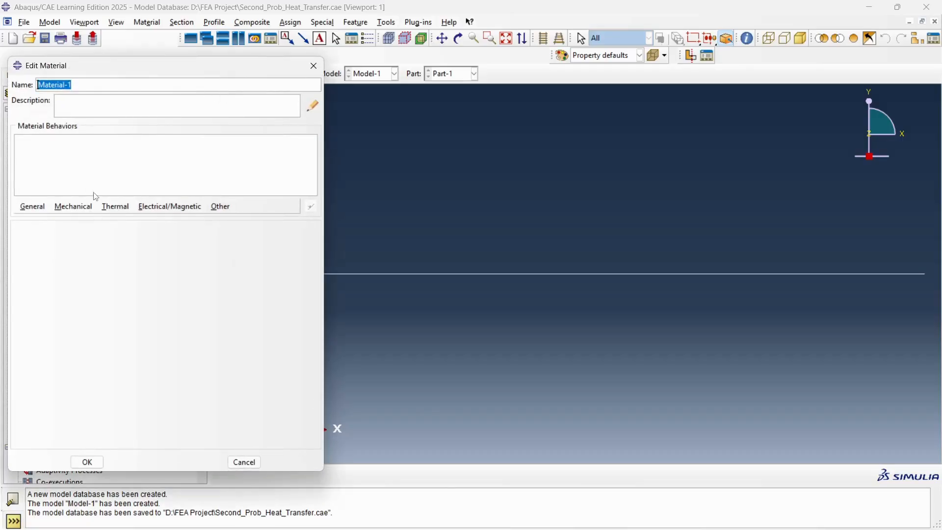
left_click(115, 206)
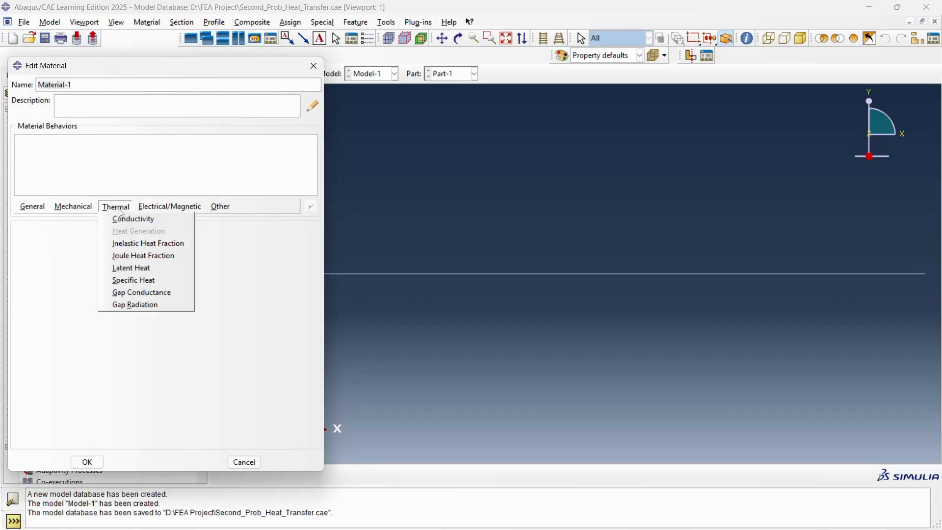
left_click(124, 218)
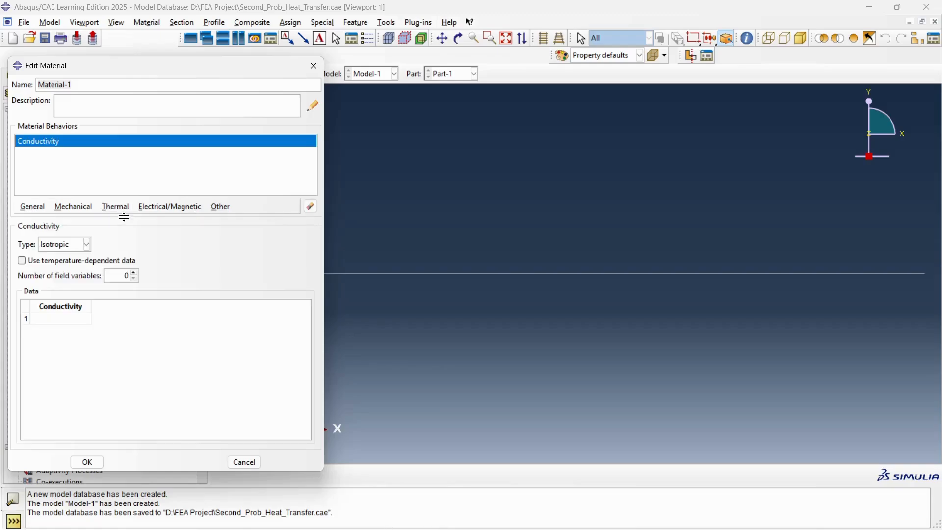
left_click(53, 319)
key("alt+Tab")
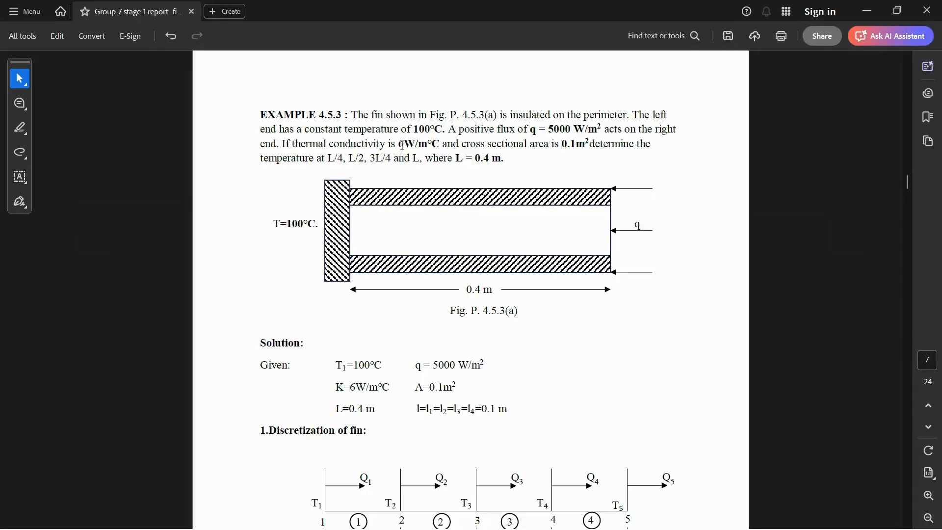
key("alt+Tab")
left_click(57, 318)
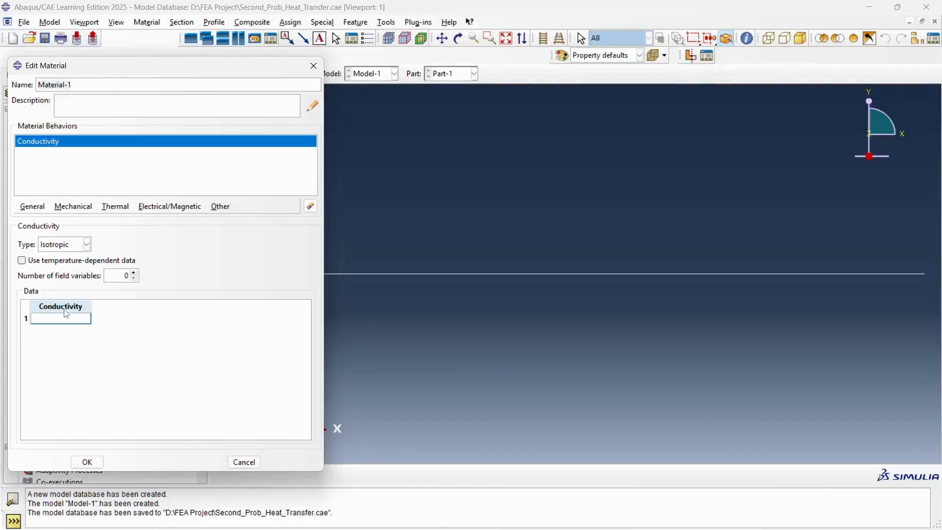
type("6")
left_click(91, 461)
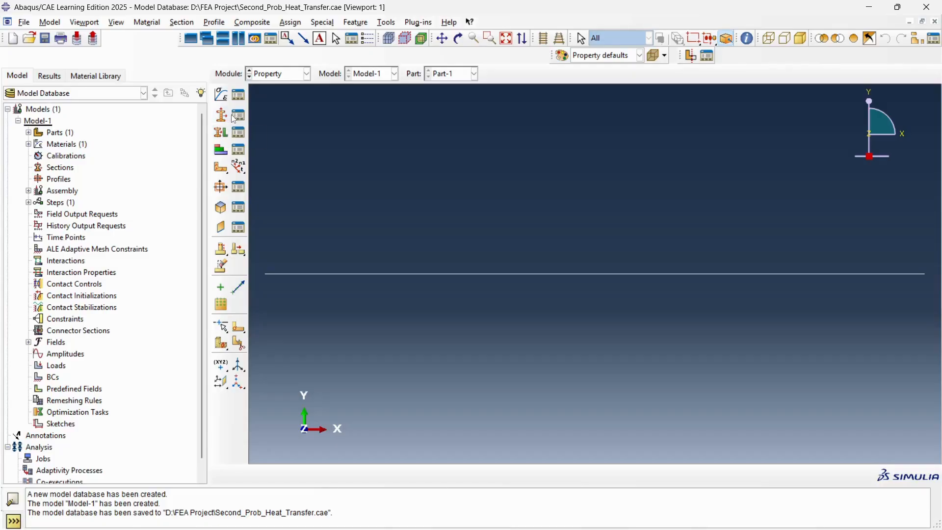
Create a truss section using Material-1 with a cross-sectional area of 0.1, checking the area in the report.
left_click(230, 115)
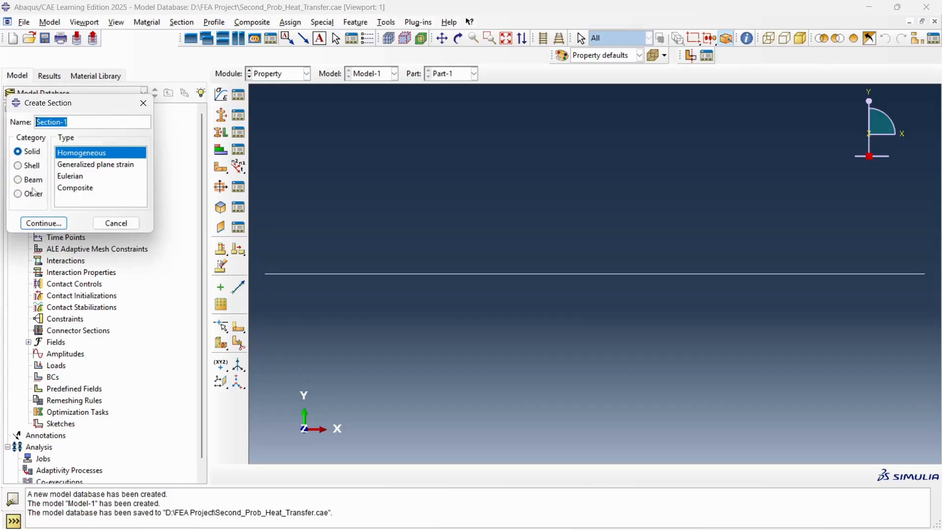
left_click(31, 181)
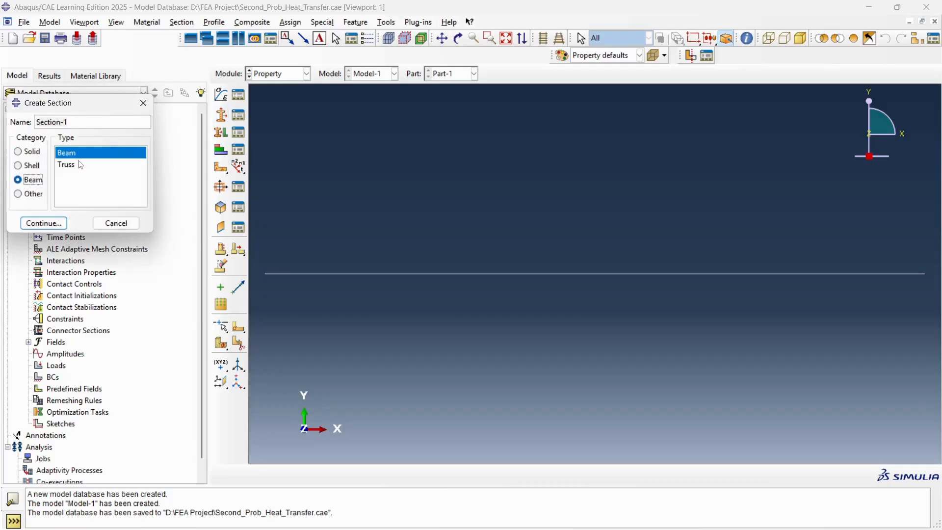
left_click(80, 165)
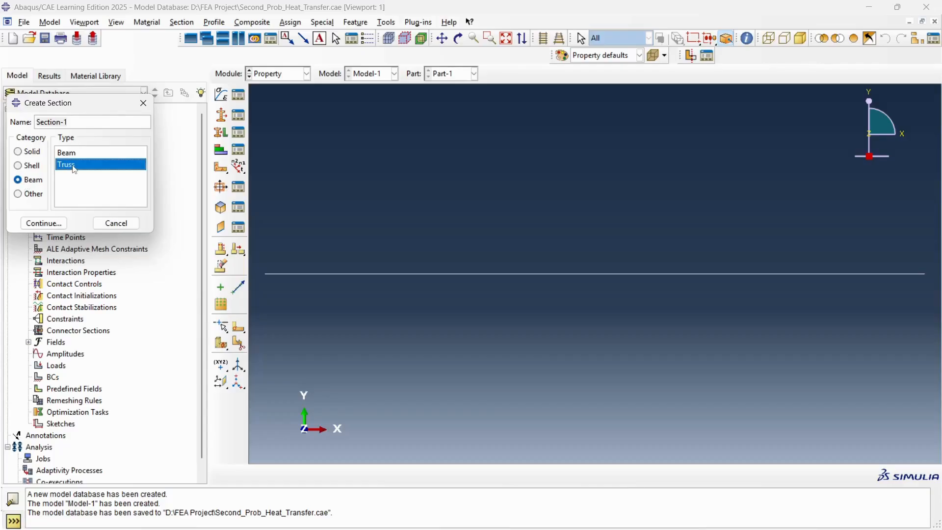
left_click(44, 223)
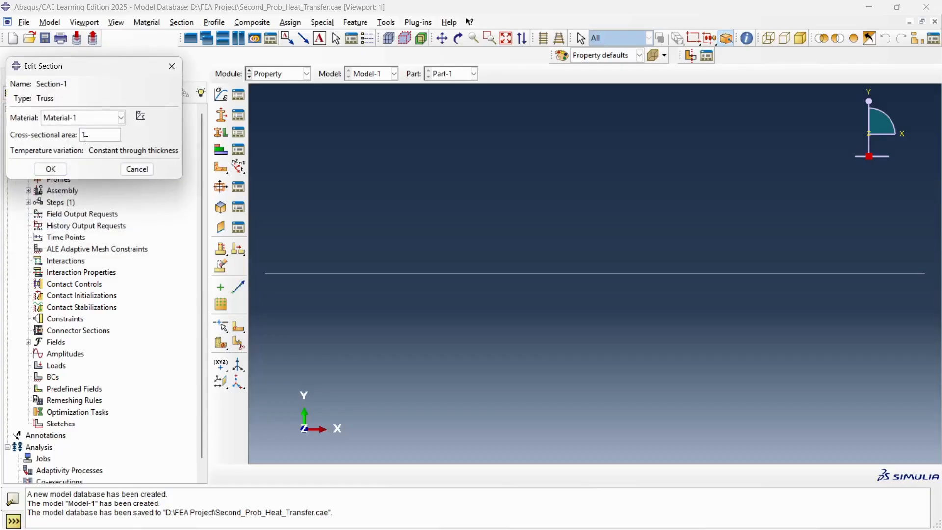
left_click_drag(91, 139, 71, 135)
key("alt+Tab")
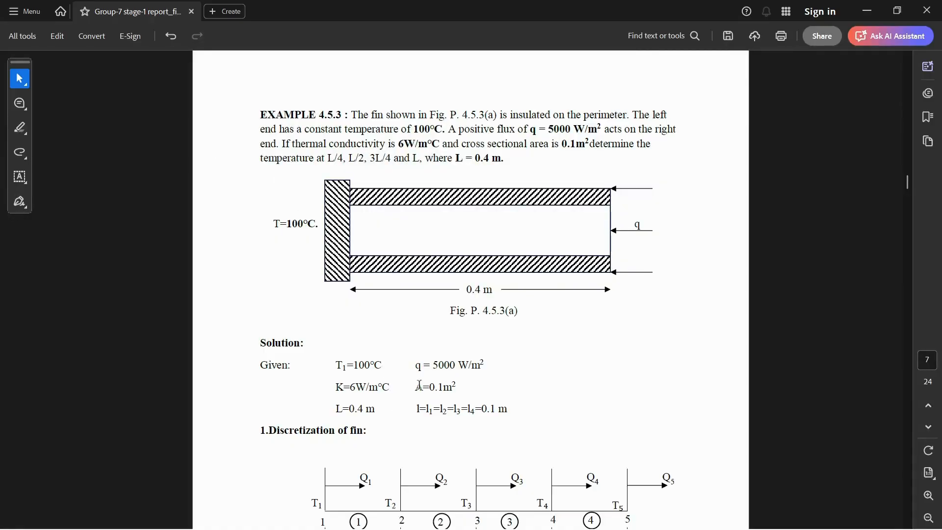
key("alt+Tab")
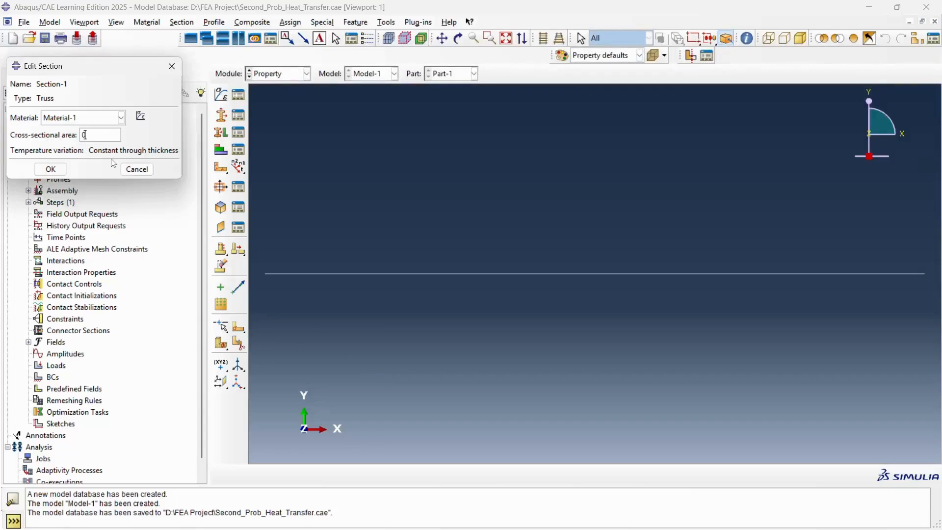
left_click(109, 117)
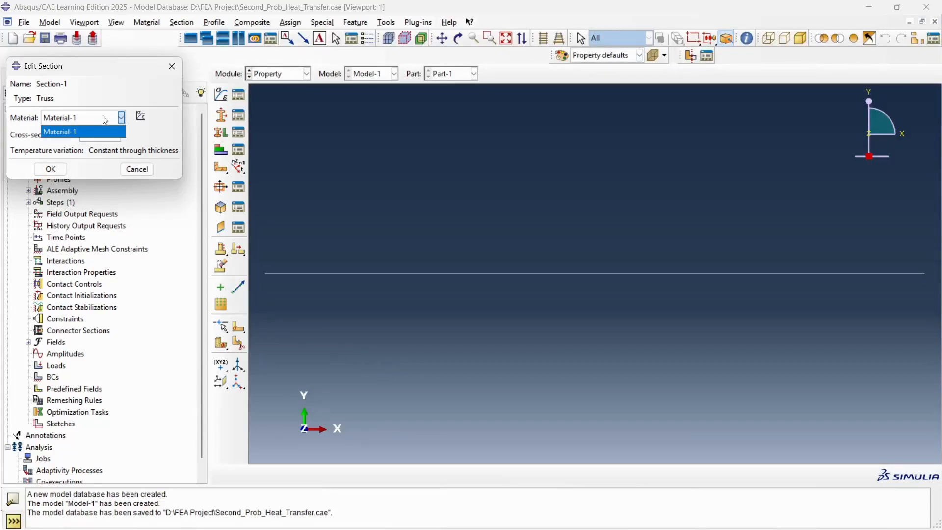
left_click(67, 147)
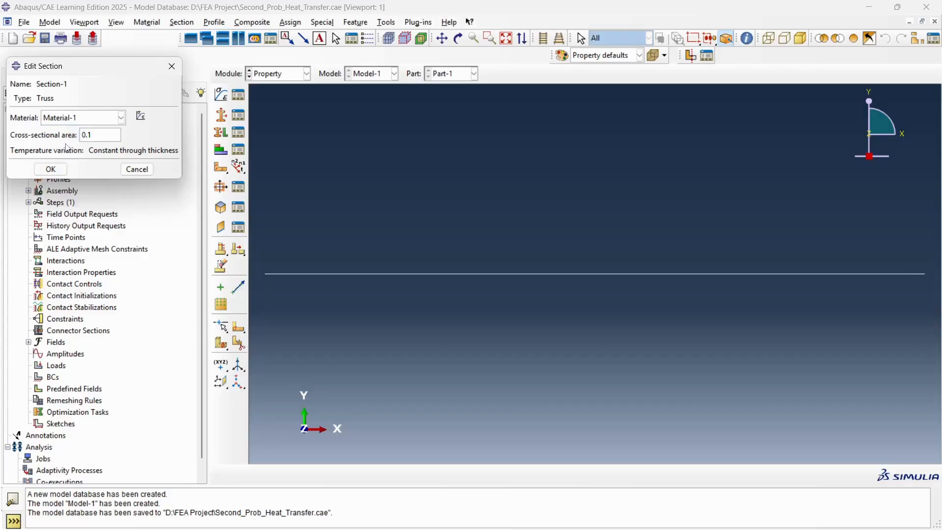
left_click(55, 170)
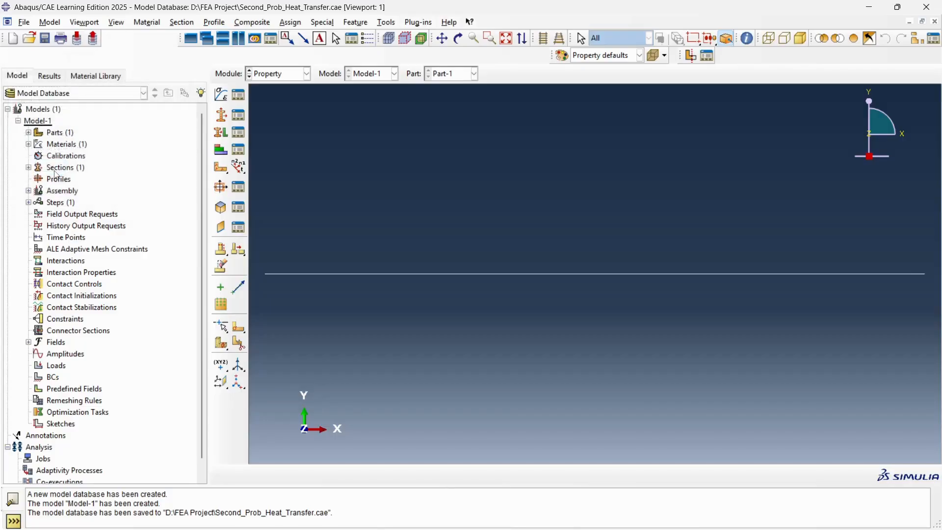
Assign the truss section Section-1 to the whole fin wire.
left_click(221, 133)
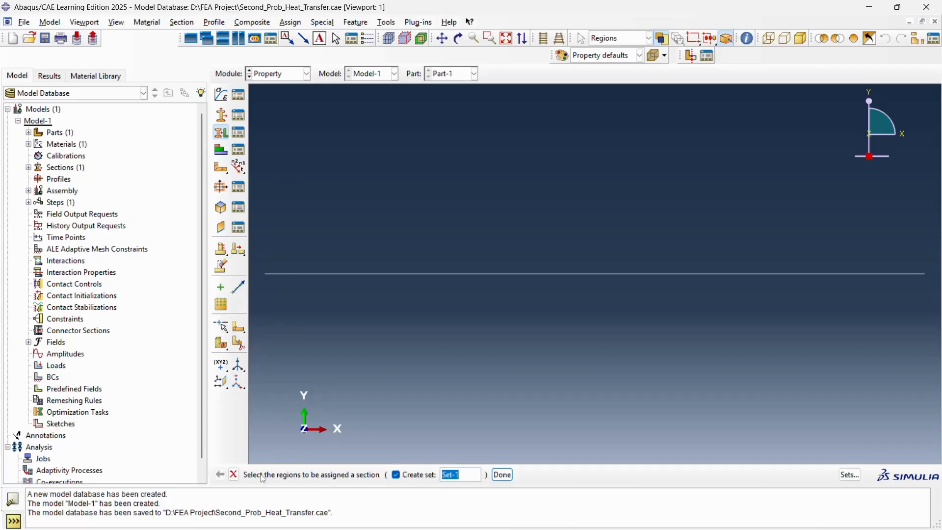
left_click(417, 273)
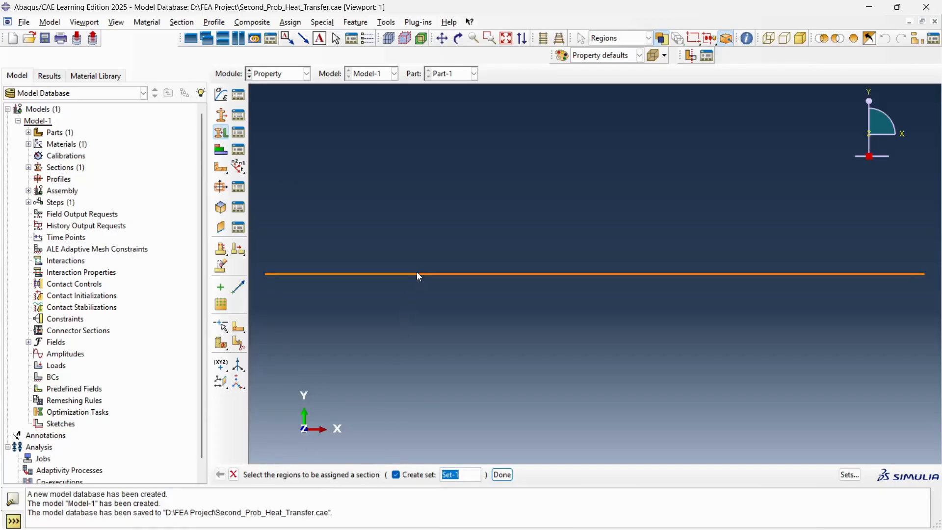
left_click(501, 474)
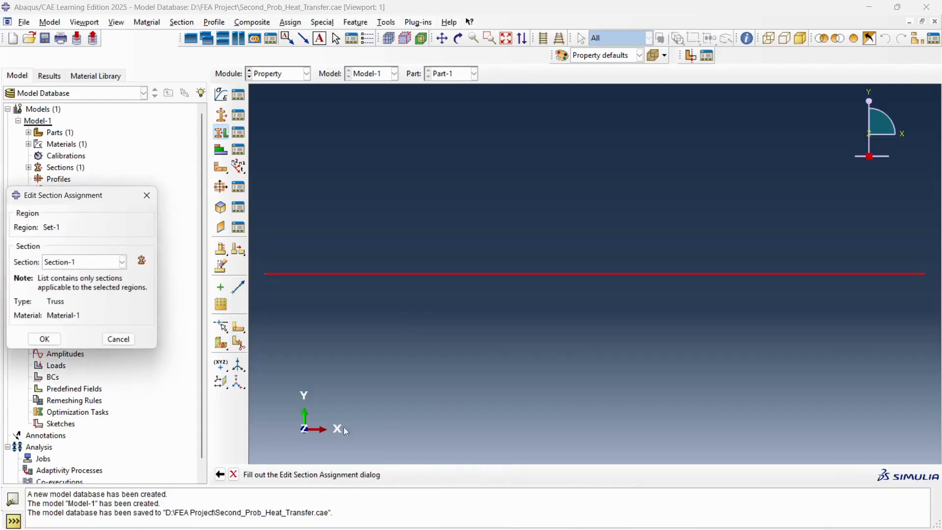
left_click(77, 264)
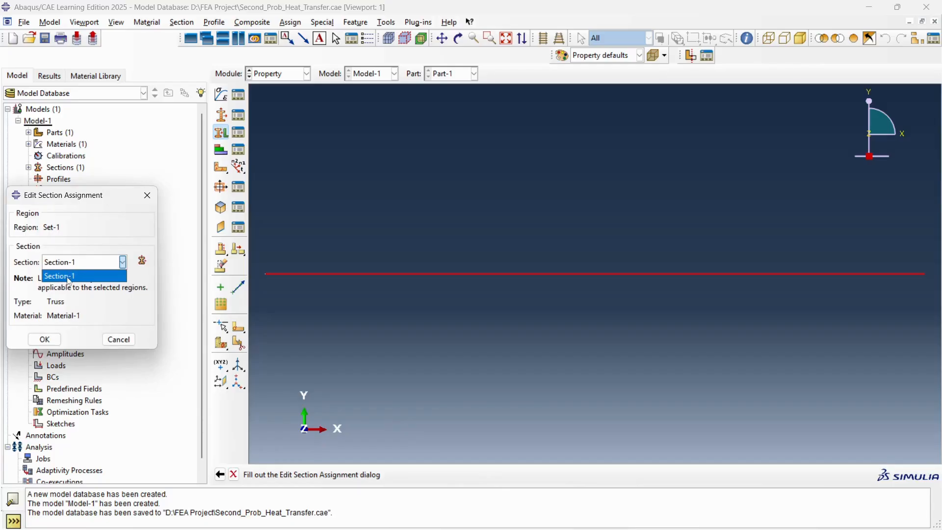
left_click(49, 341)
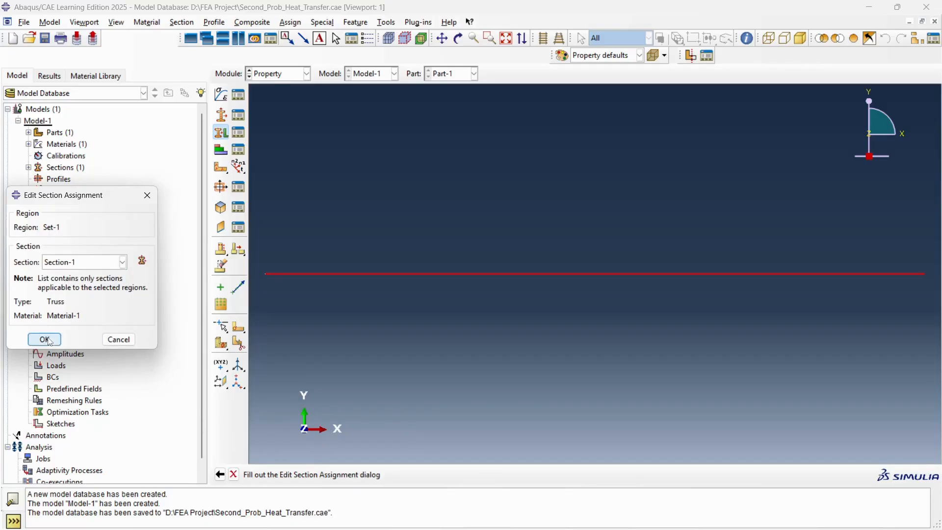
left_click(45, 339)
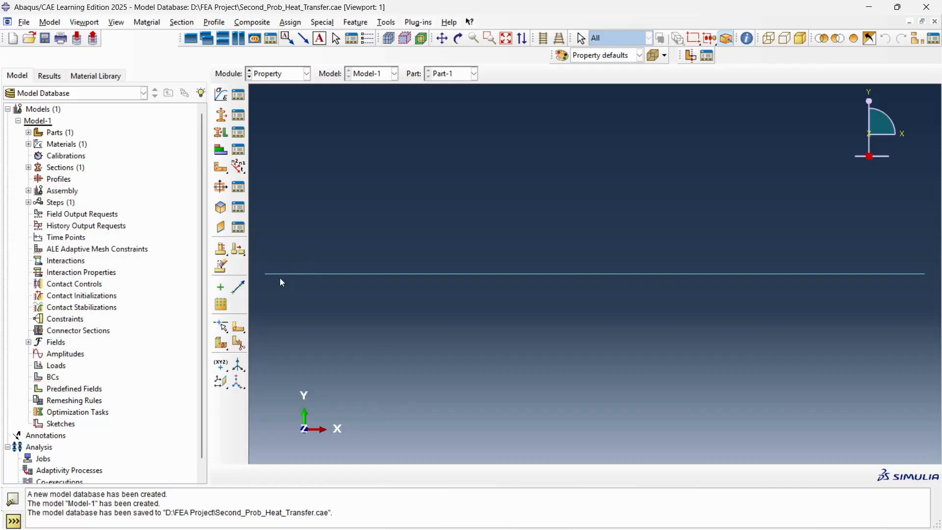
Create a dependent instance of Part-1 in the assembly and switch to the Step module.
left_click(279, 79)
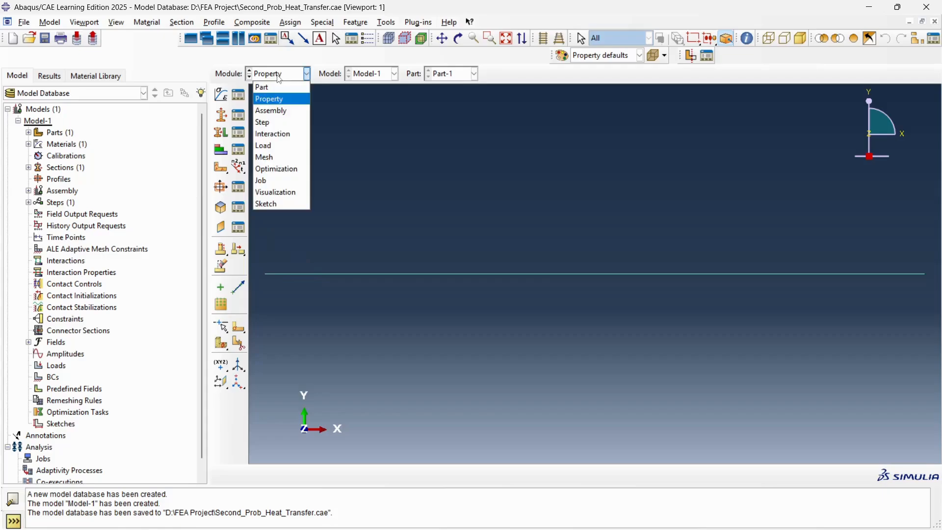
left_click(269, 101)
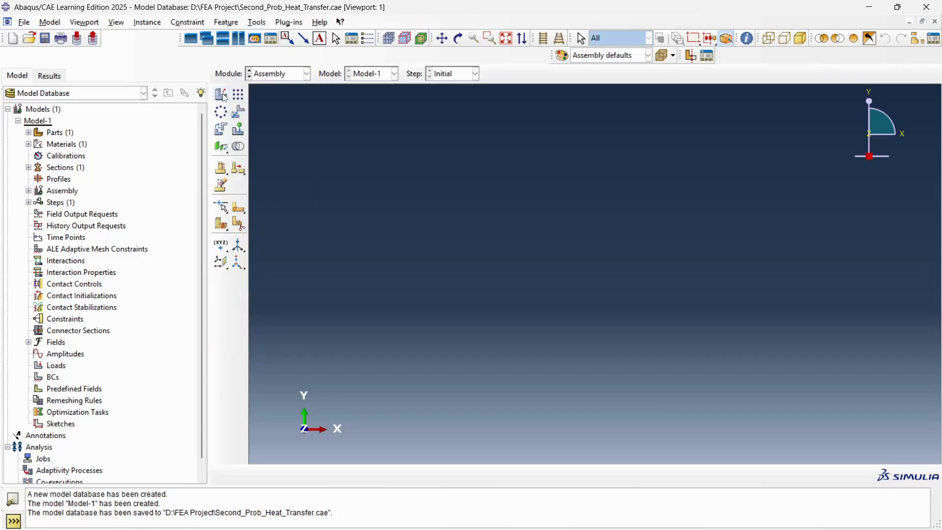
left_click(221, 94)
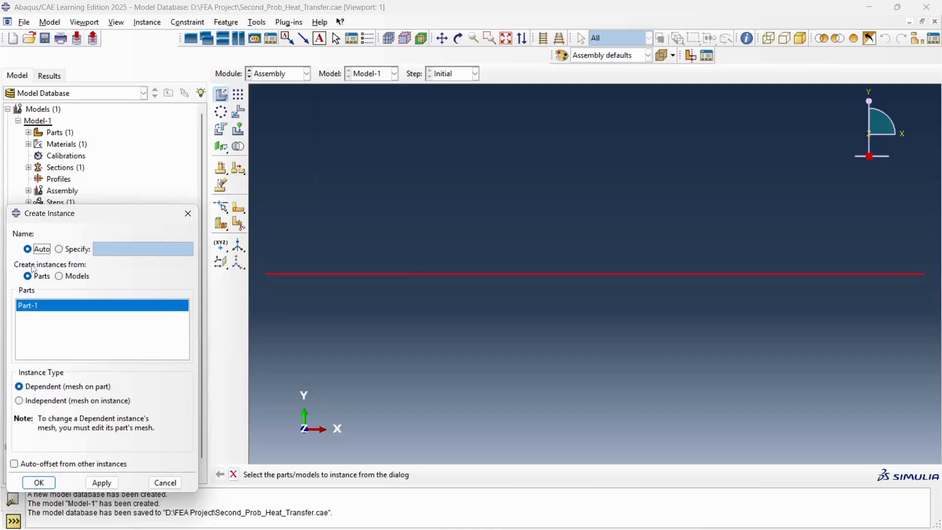
left_click(40, 483)
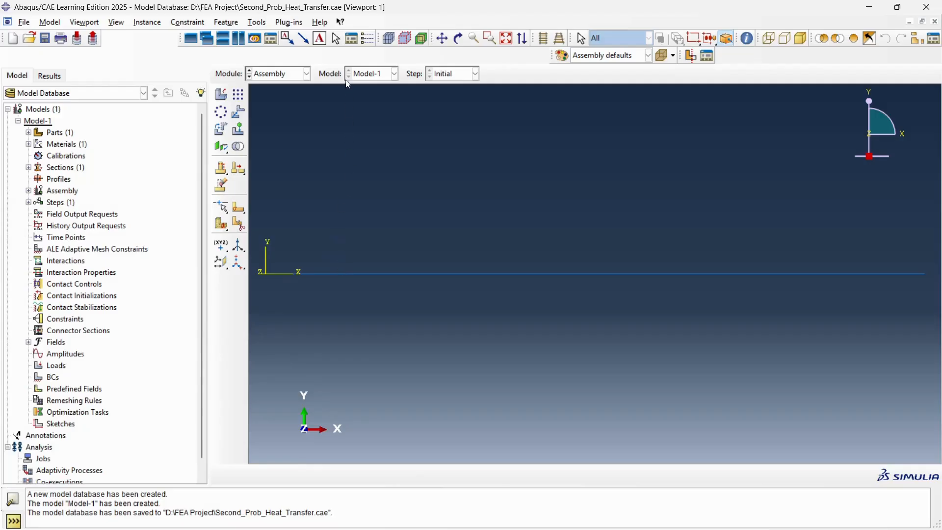
left_click(306, 74)
left_click(283, 121)
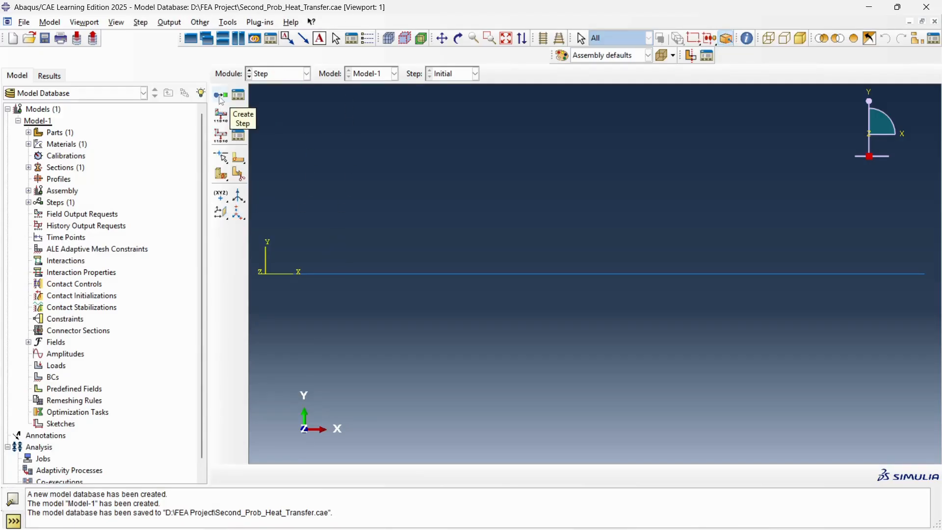
left_click(217, 99)
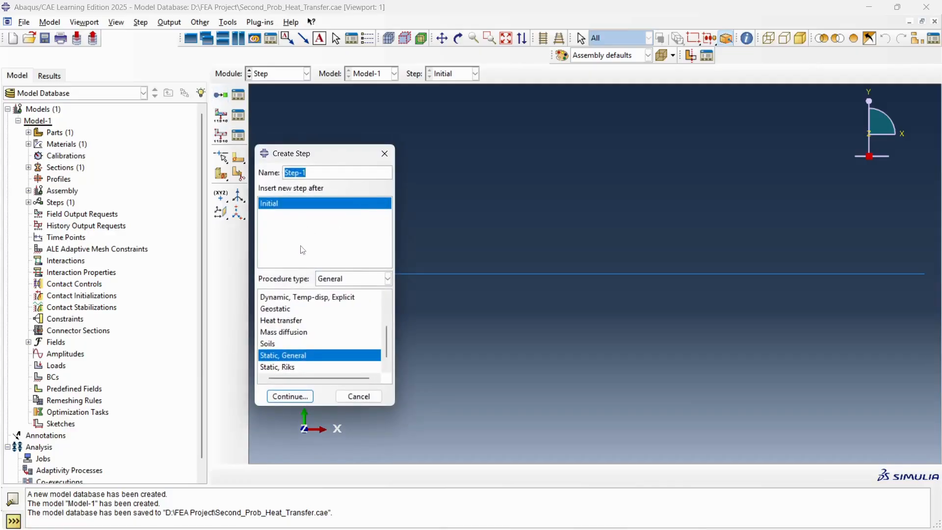
left_click(277, 324)
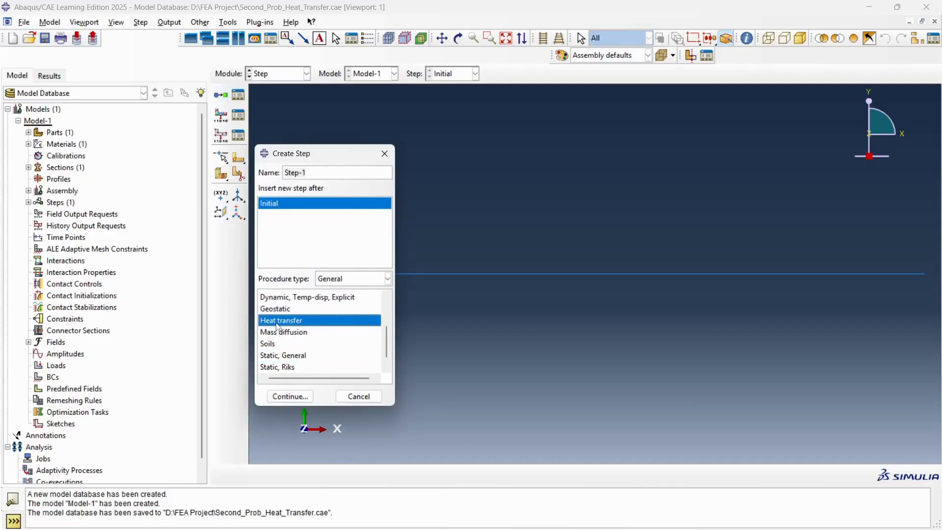
left_click(290, 396)
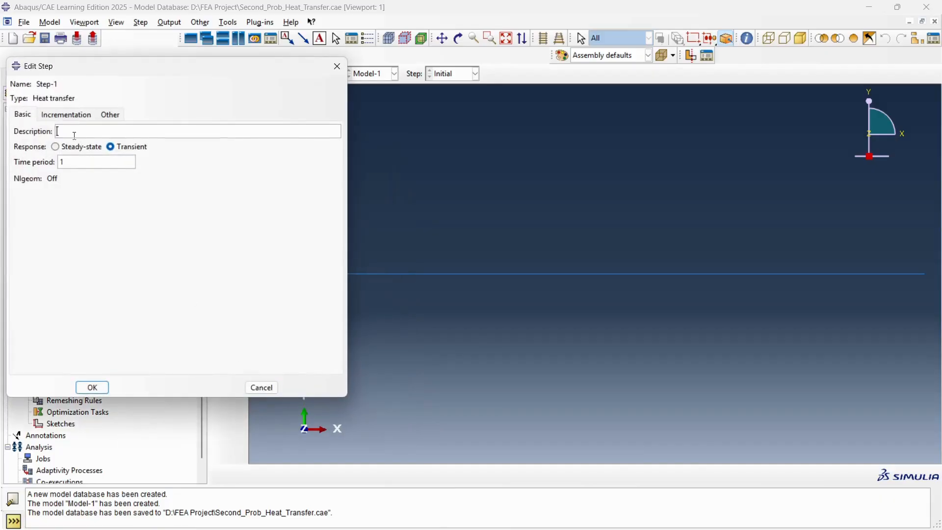
left_click(56, 146)
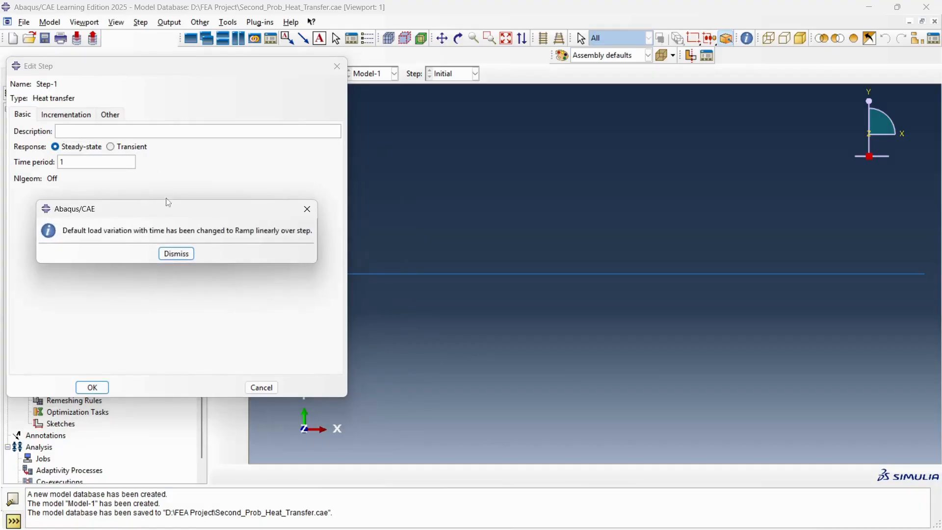
left_click(176, 254)
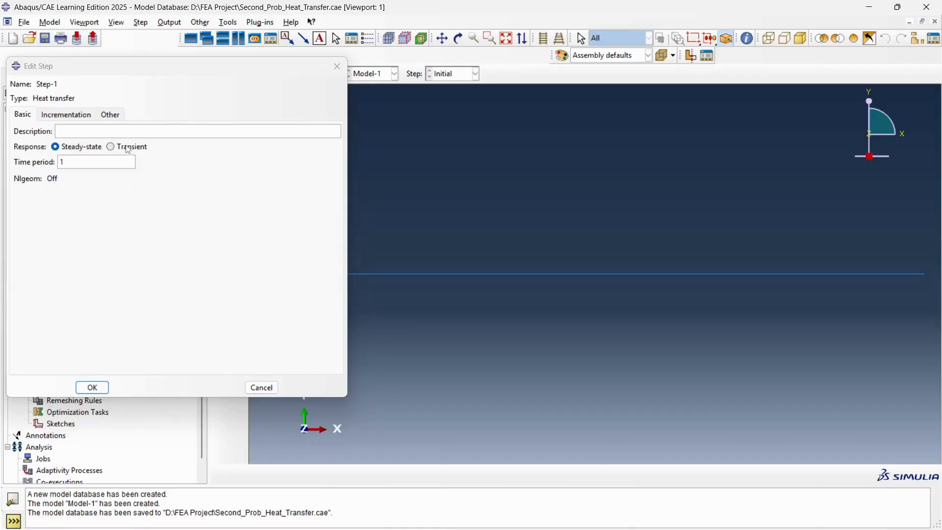
left_click(77, 116)
left_click_drag(137, 175, 83, 175)
type("1")
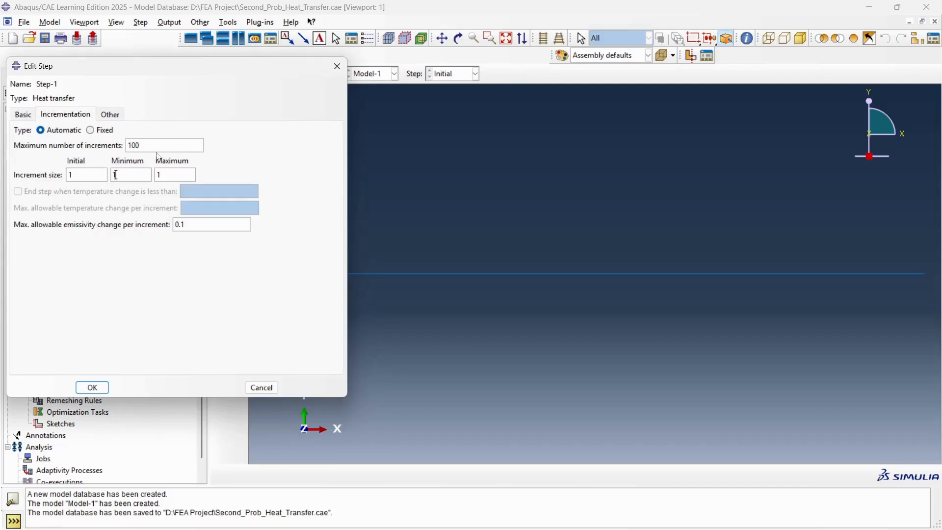
left_click_drag(165, 145, 115, 152)
left_click(140, 169)
left_click(261, 386)
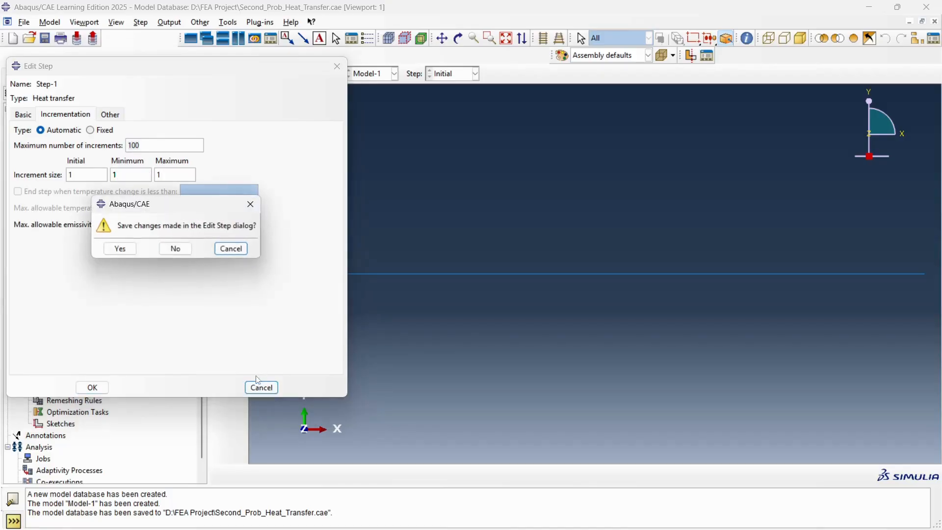
left_click(176, 247)
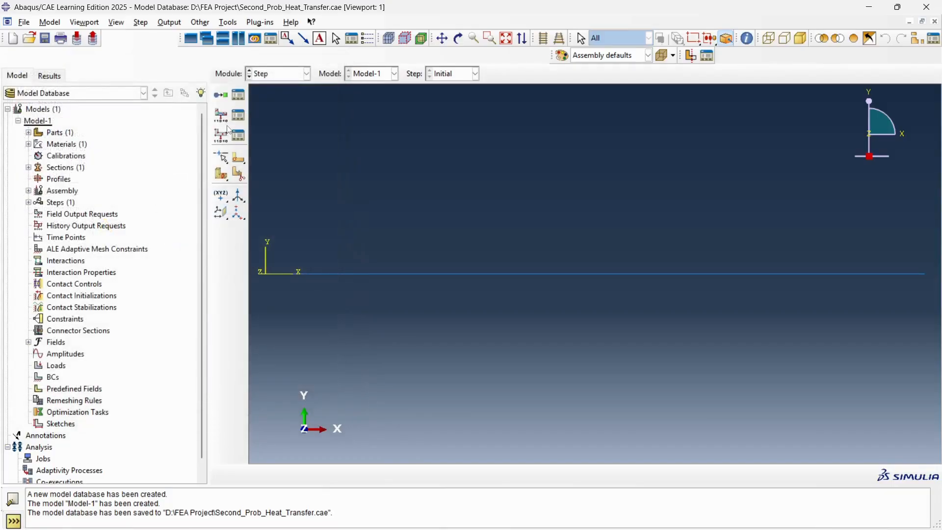
Create a general Heat transfer step named Step-1 after Initial with a steady-state response.
left_click(221, 96)
left_click(289, 321)
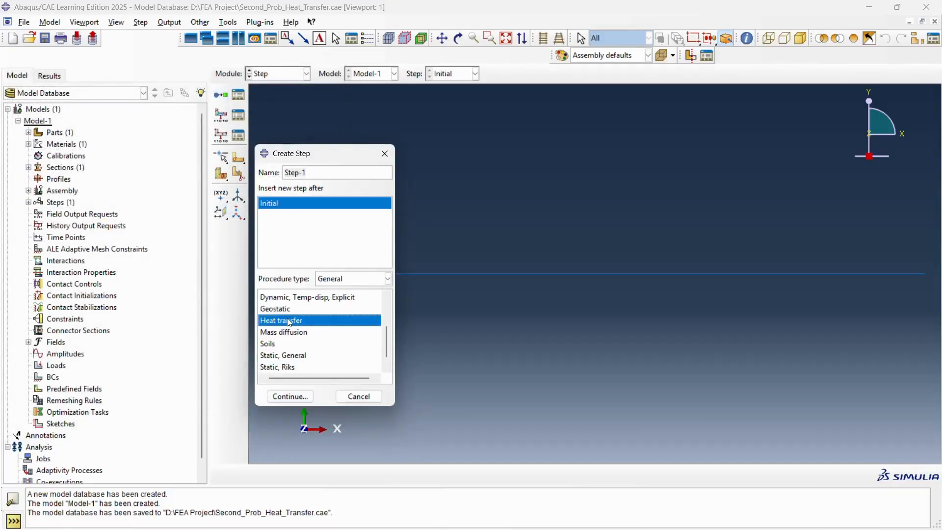
left_click(290, 397)
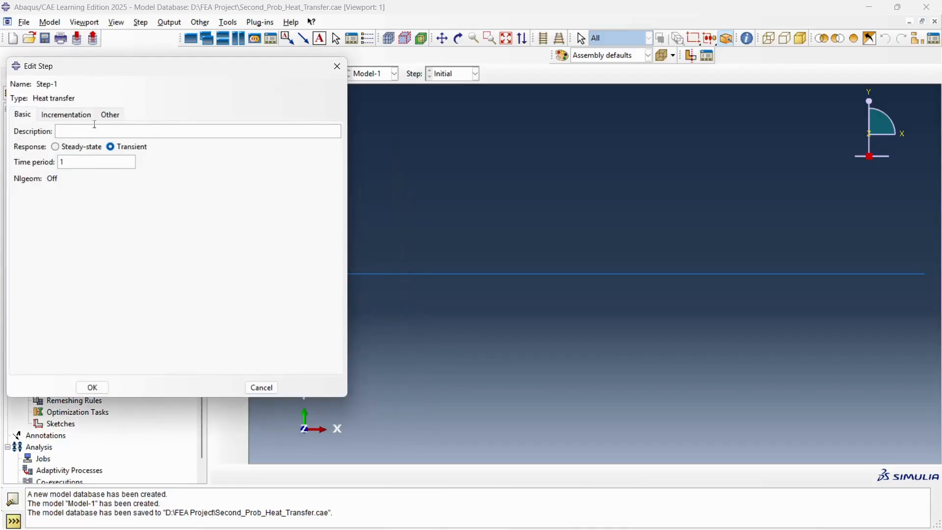
left_click(81, 147)
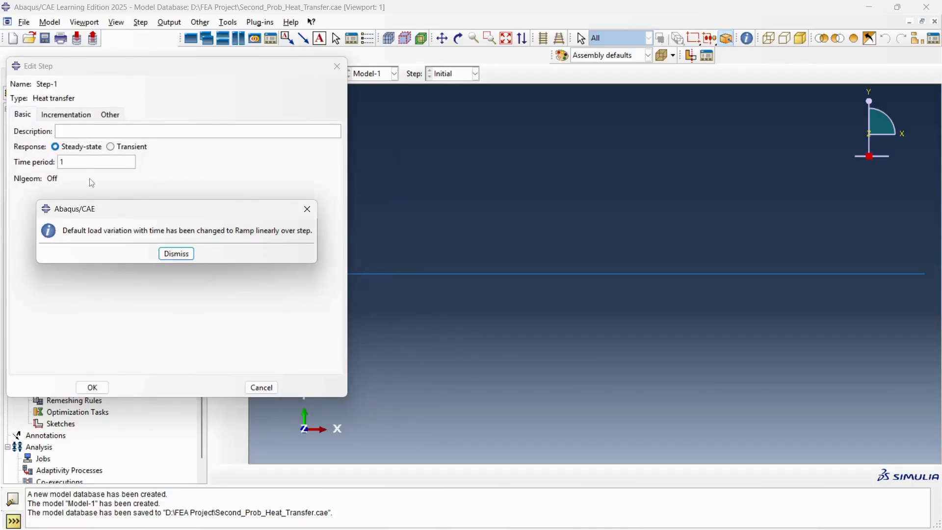
left_click(172, 254)
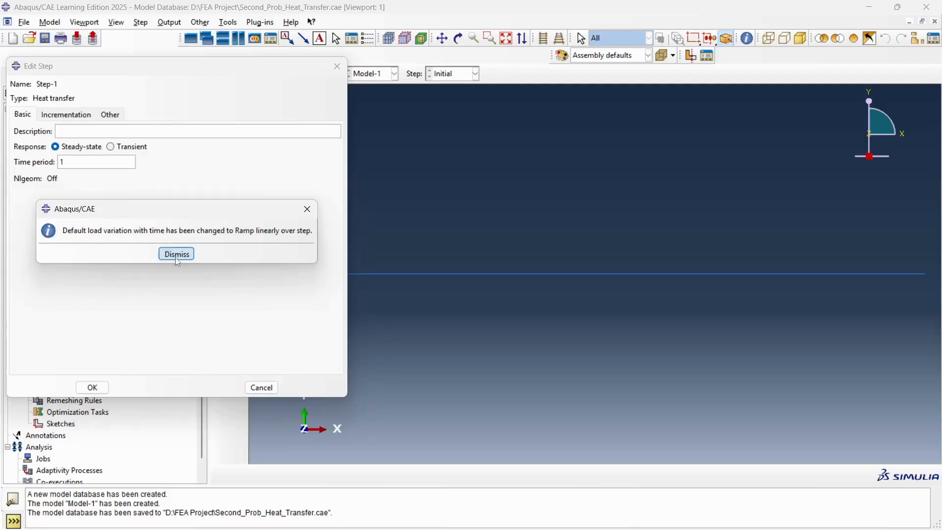
left_click(95, 388)
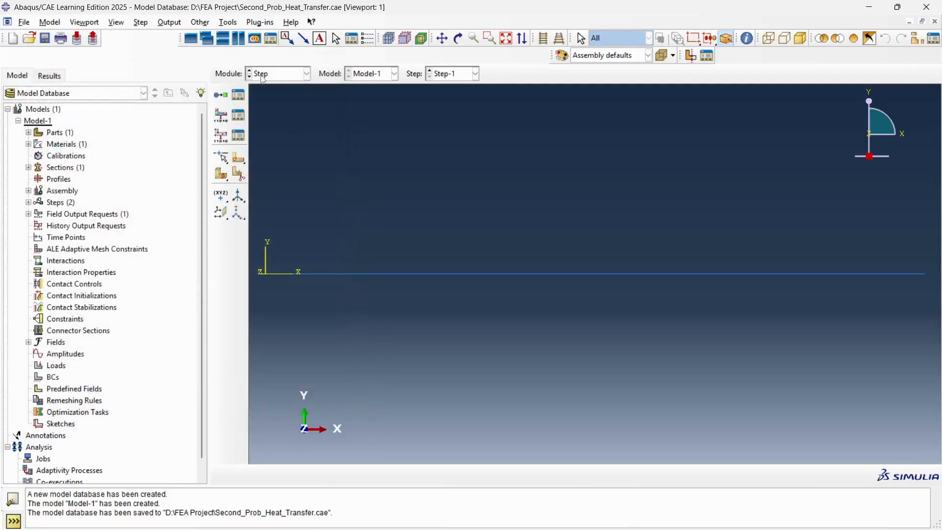
In the Load module, apply a Temperature boundary condition of magnitude 100 at the fin's left end in Step-1.
left_click(271, 76)
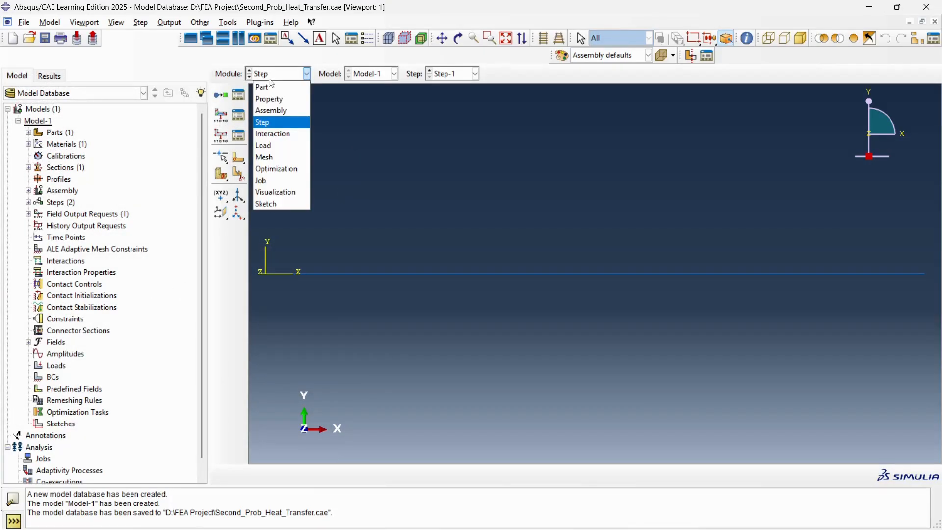
left_click(265, 146)
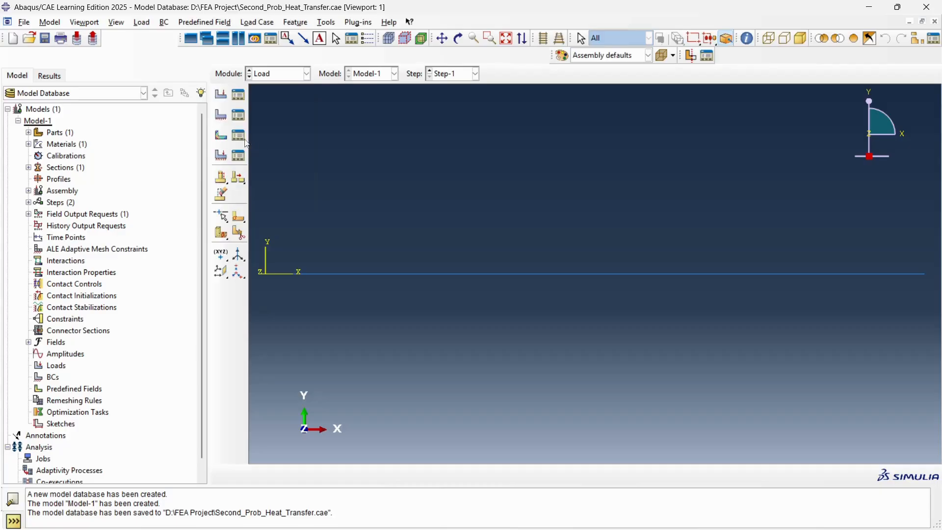
left_click(222, 115)
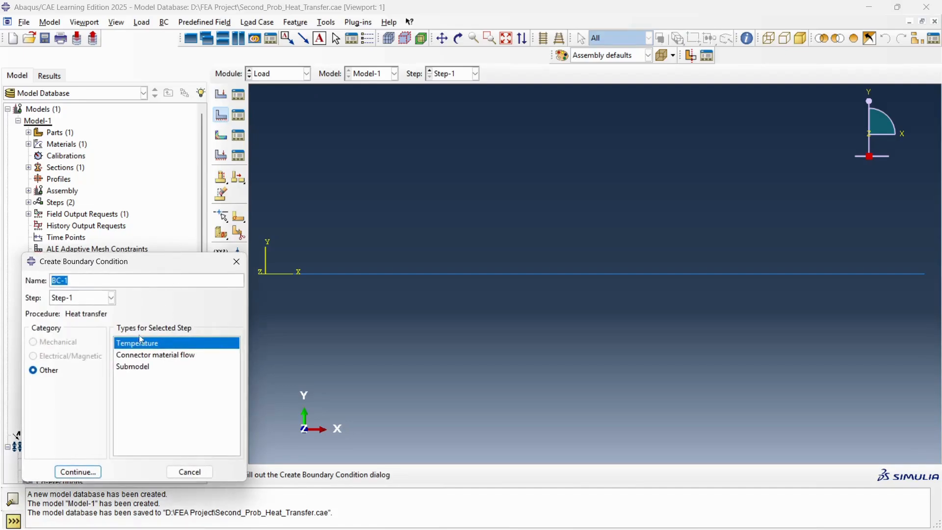
left_click(77, 472)
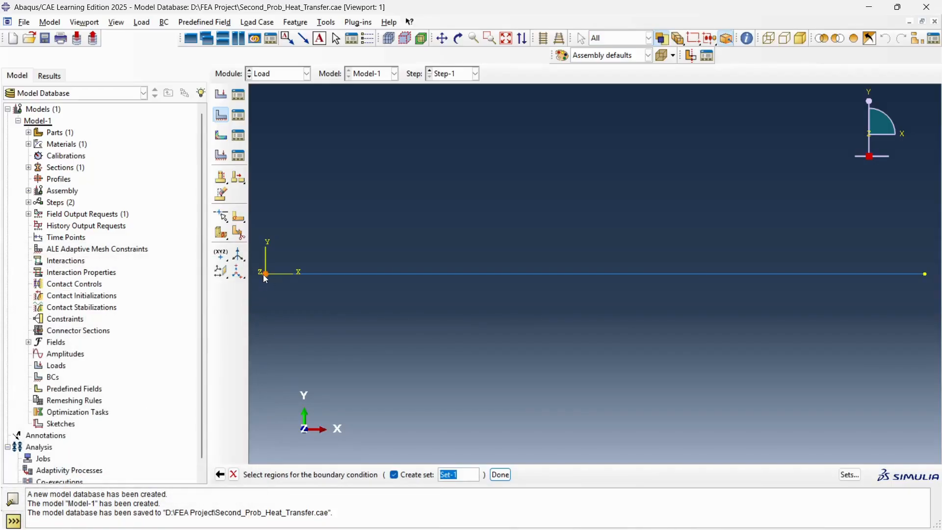
left_click(495, 479)
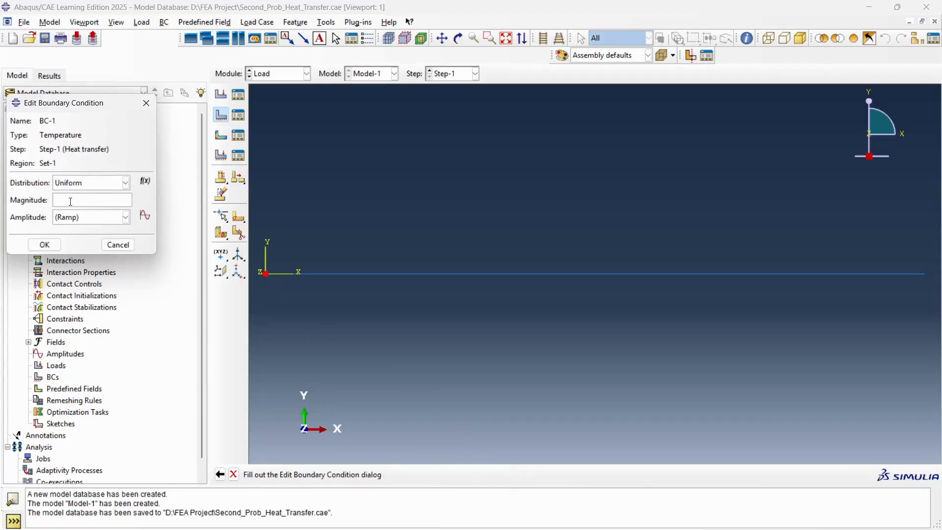
type("100")
left_click(44, 244)
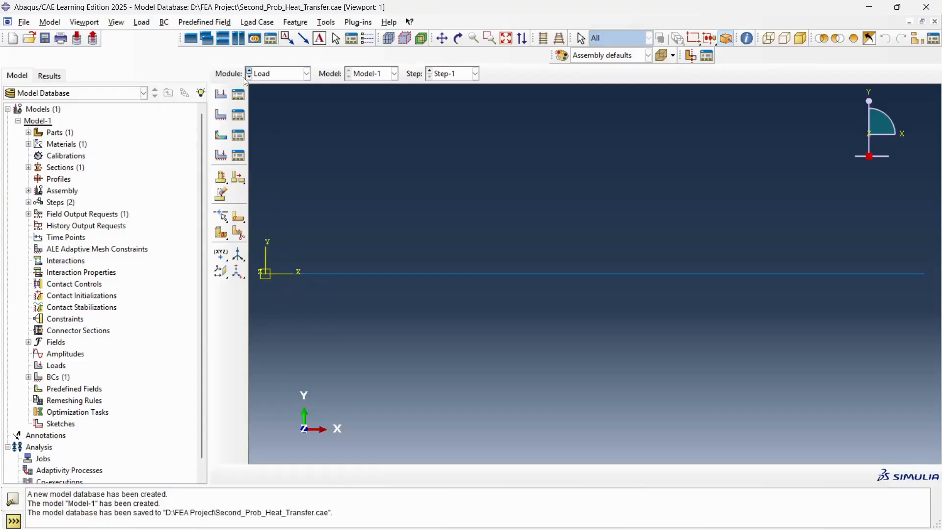
Create a Concentrated heat flux load in Step-1 on the end point of the fin opposite the origin.
left_click(222, 95)
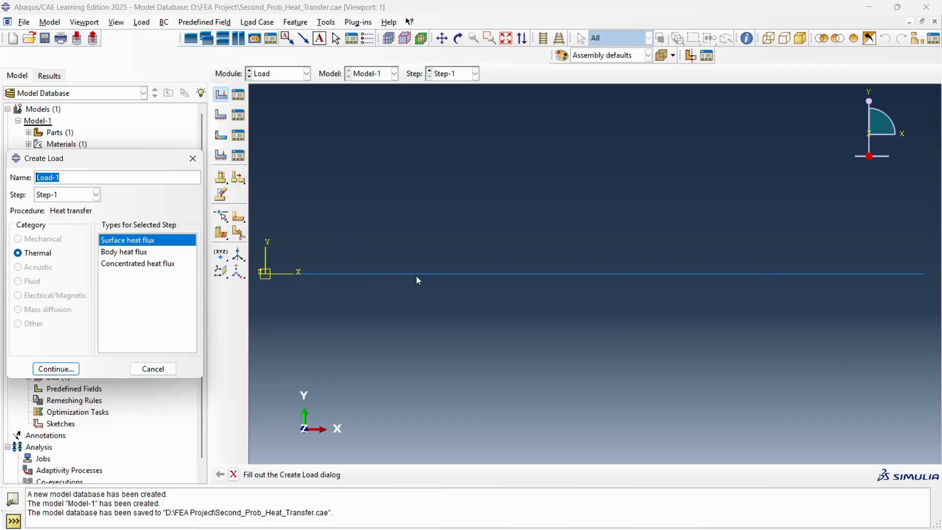
left_click(117, 264)
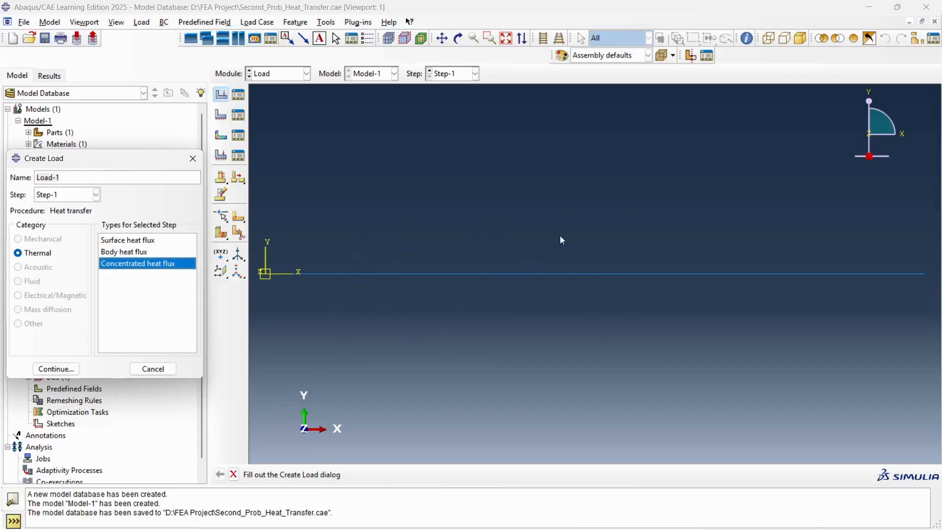
left_click(69, 368)
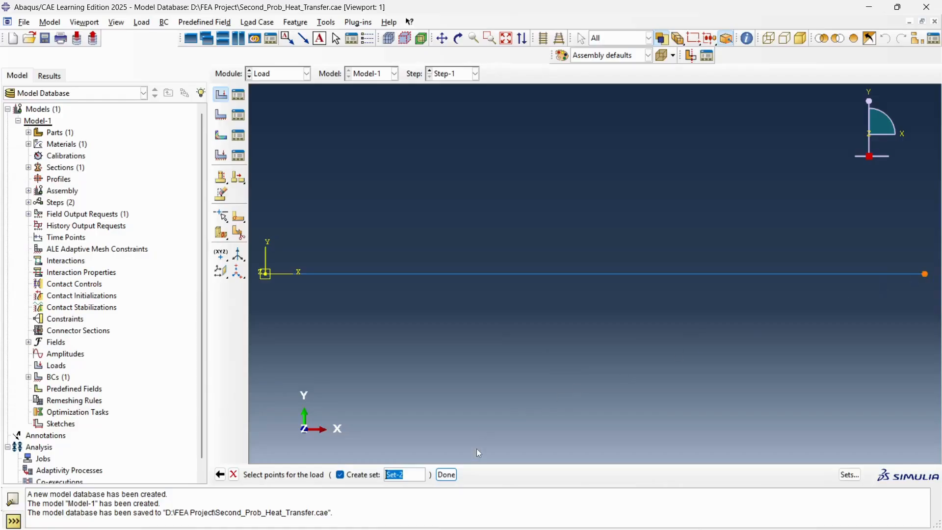
left_click(446, 474)
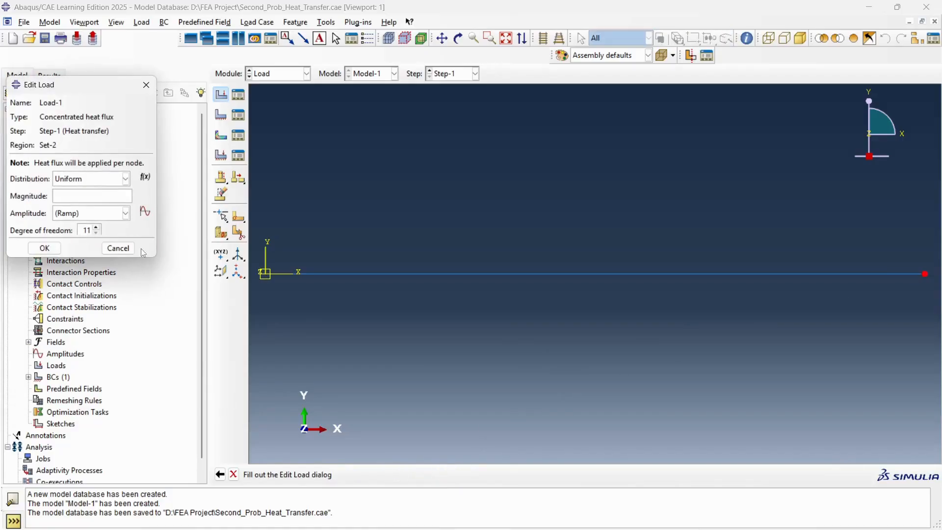
Set the heat flux load's magnitude using the 5000 W/m² flux and 0.1 m² area given in the report.
left_click(108, 195)
key("alt+Tab")
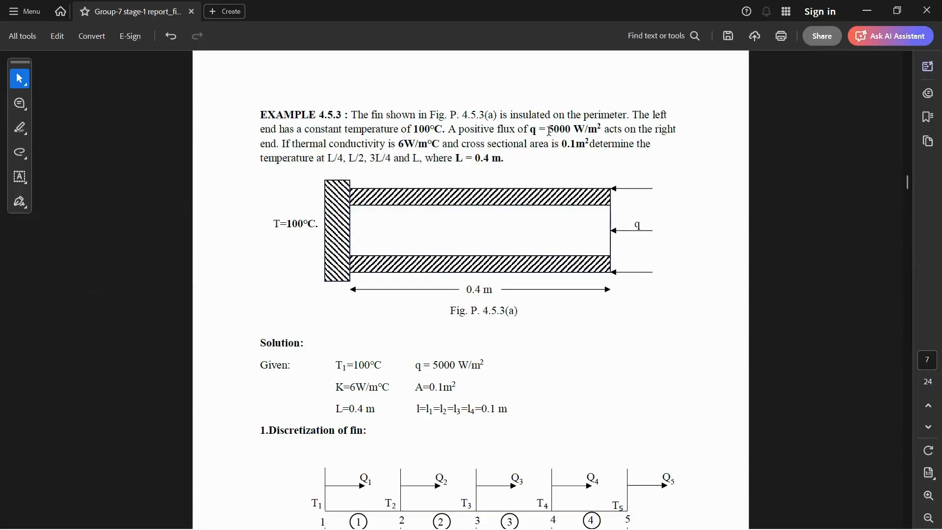
left_click_drag(549, 131, 598, 133)
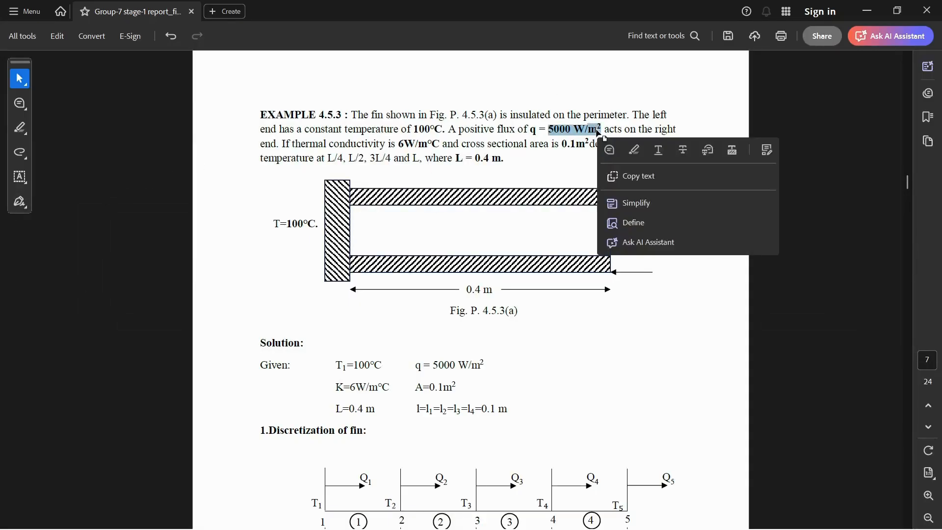
left_click_drag(459, 131, 515, 131)
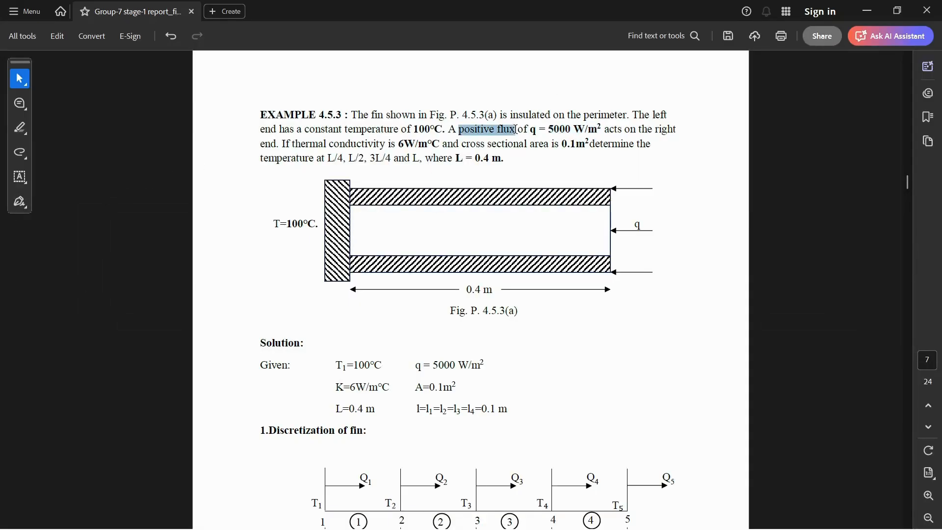
left_click(541, 129)
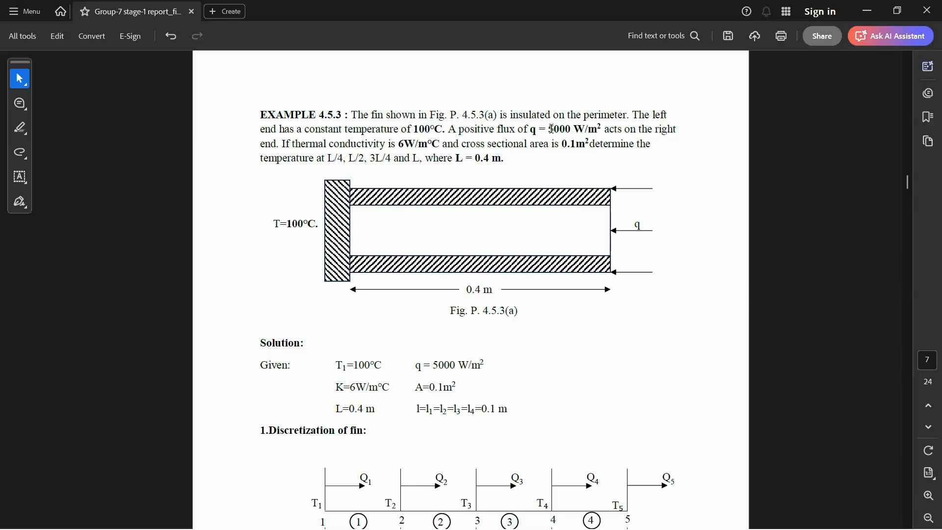
mouse_move(549, 130)
left_mouse_down()
mouse_move(599, 132)
mouse_move(588, 145)
mouse_move(554, 146)
left_mouse_up()
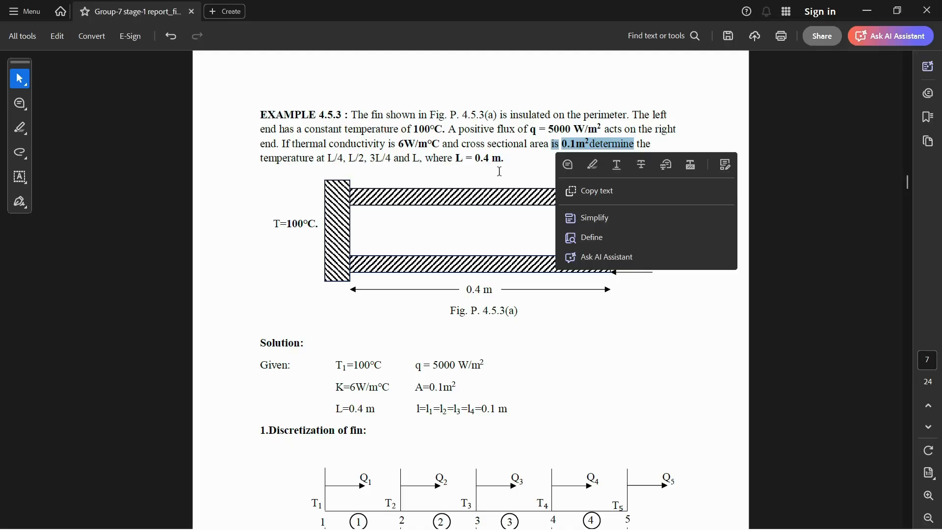
key("alt+Tab")
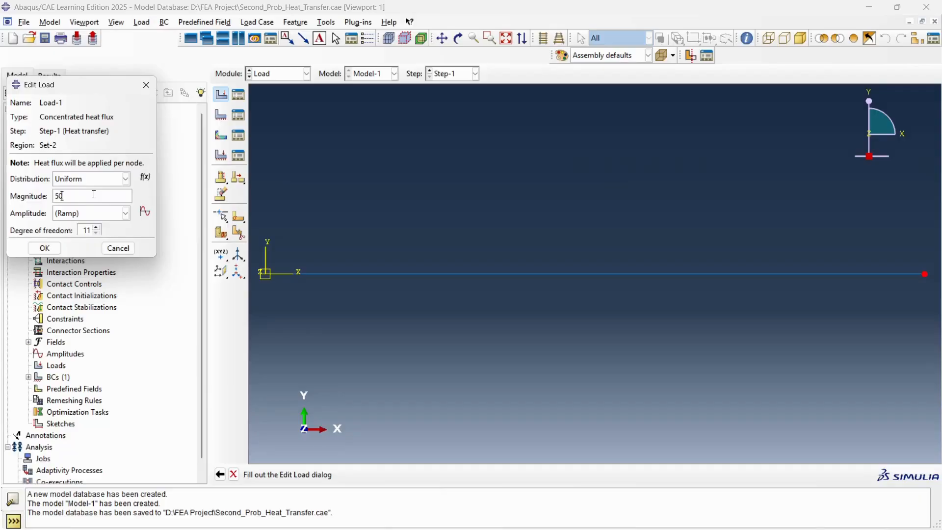
left_click(43, 247)
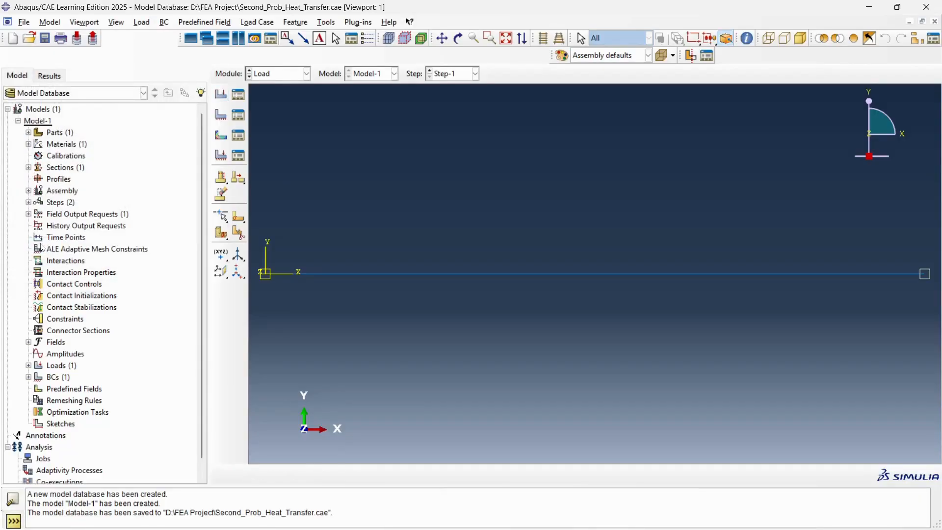
Switch to the Mesh module and try to assign local edge seeds to the assembly's dependent instance.
left_click(290, 74)
left_click(267, 157)
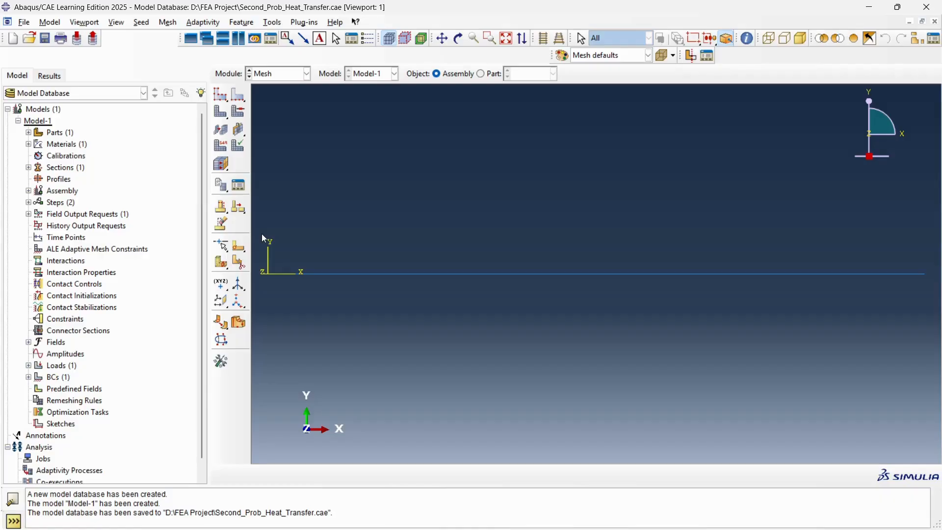
left_click(237, 94)
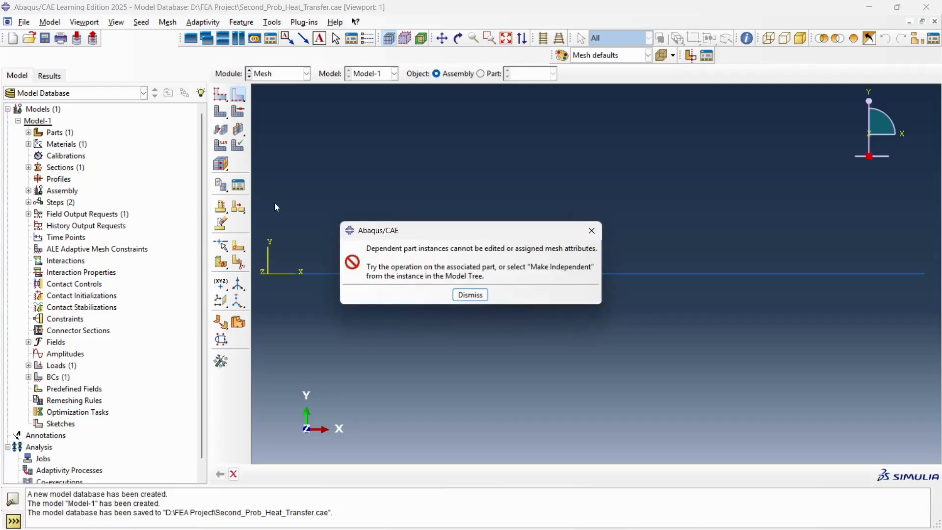
left_click(475, 295)
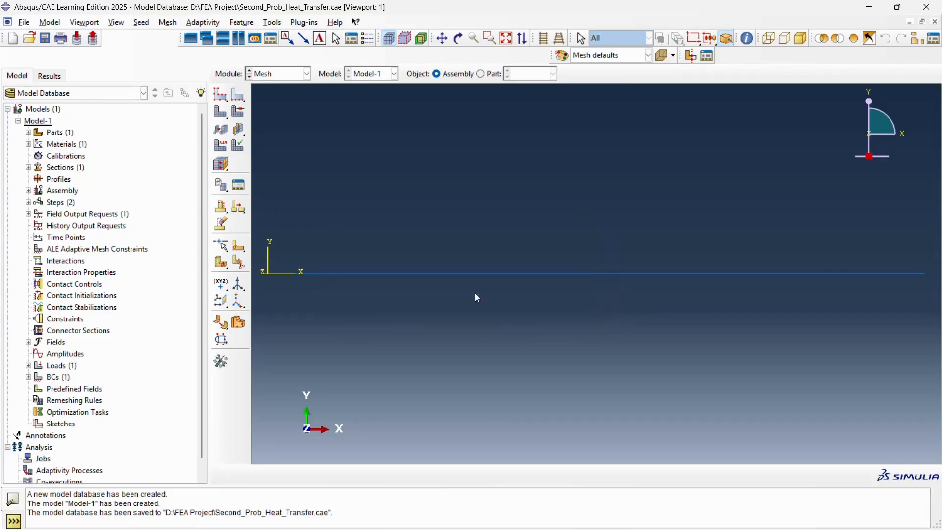
Work on Part-1 instead of the assembly and seed the wire edge by number with 4 elements.
left_click(480, 73)
left_click(236, 101)
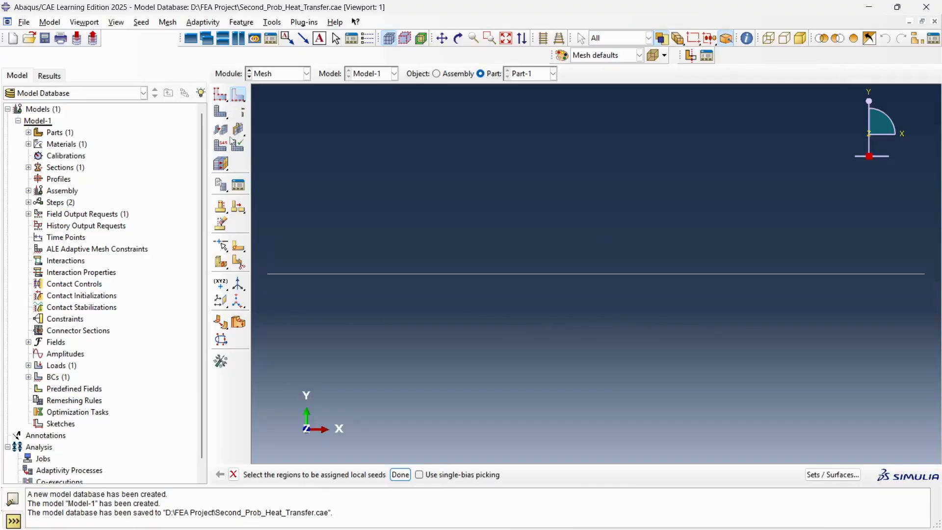
left_click(354, 274)
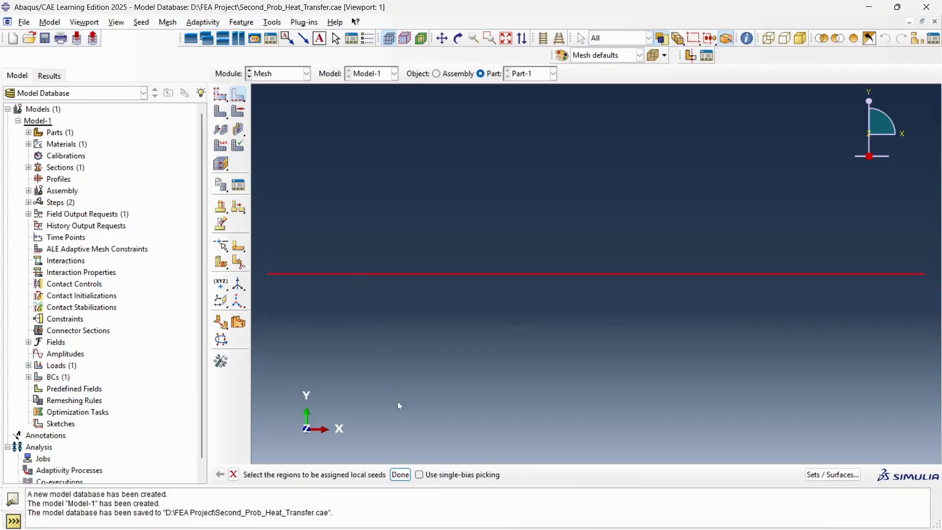
left_click(400, 475)
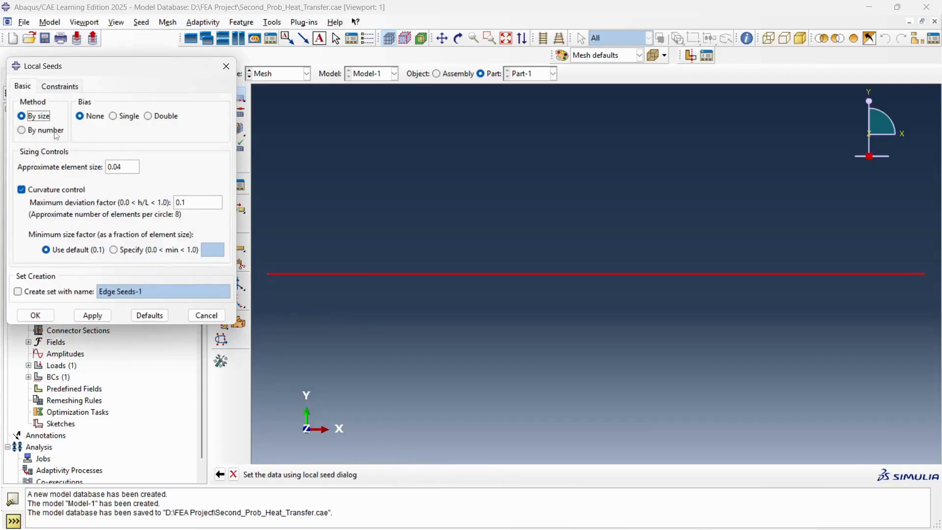
left_click(55, 133)
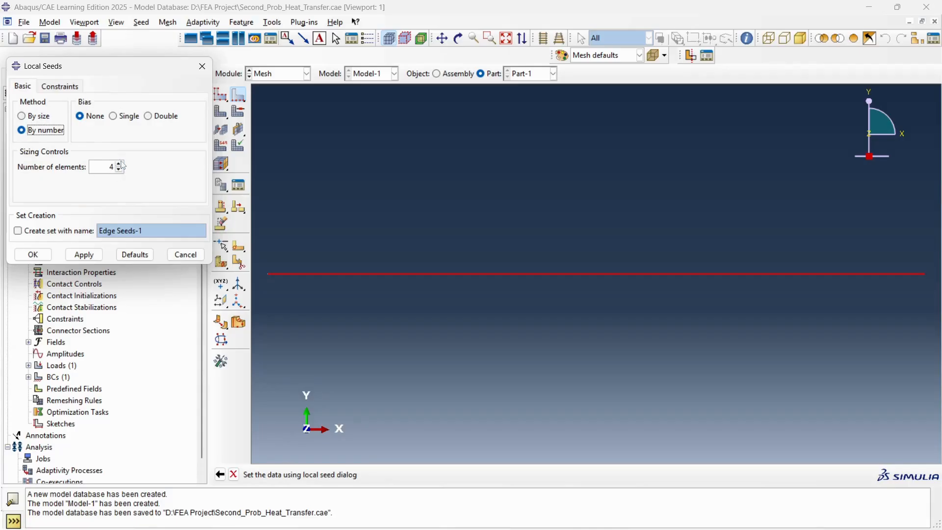
left_click(33, 255)
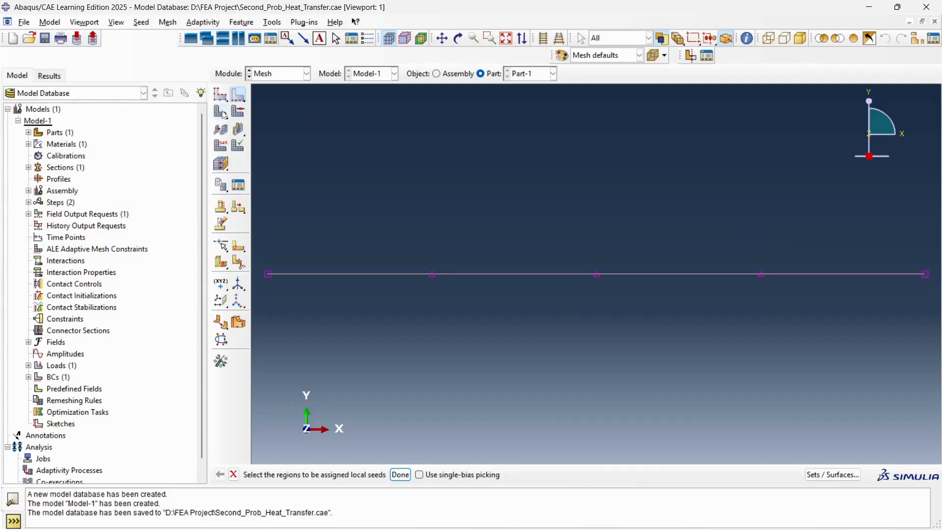
Assign the linear Standard element type from the Heat Transfer family to Part-1's wire edge and mesh the part.
left_click(168, 23)
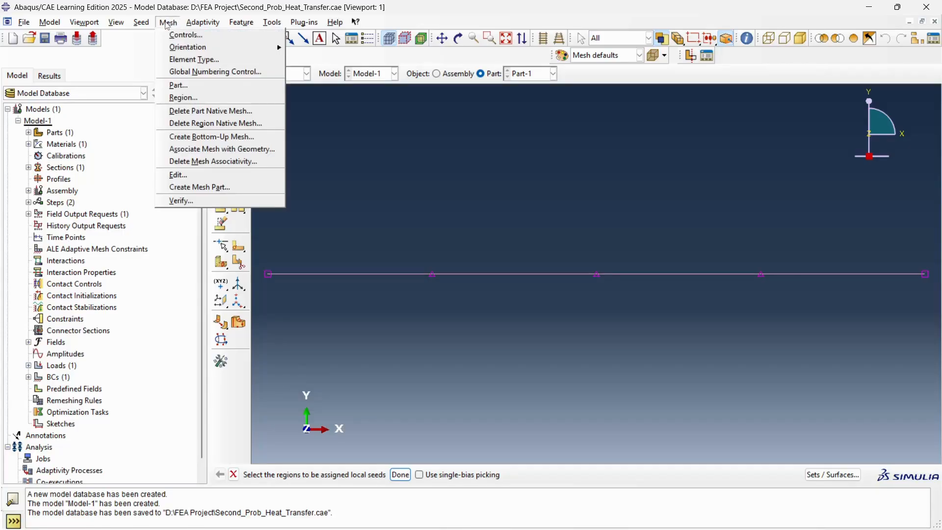
left_click(186, 62)
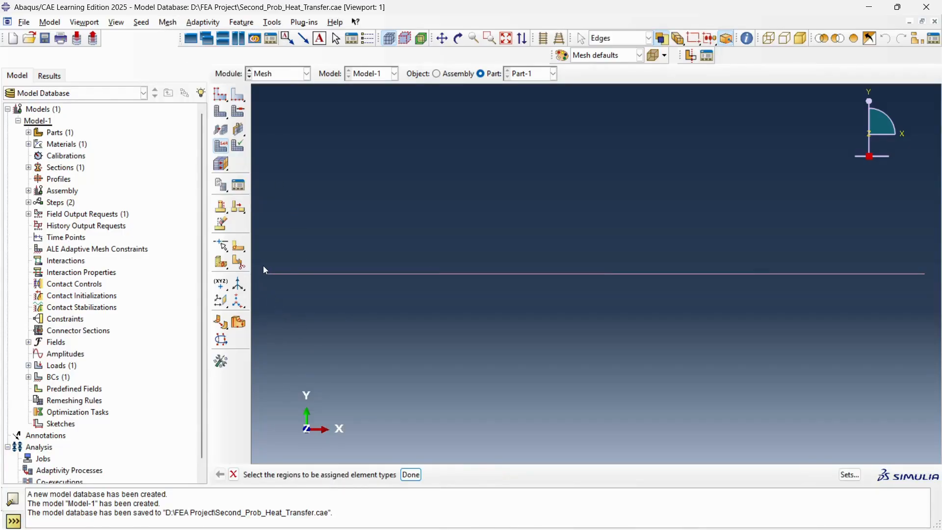
left_click_drag(263, 270, 927, 300)
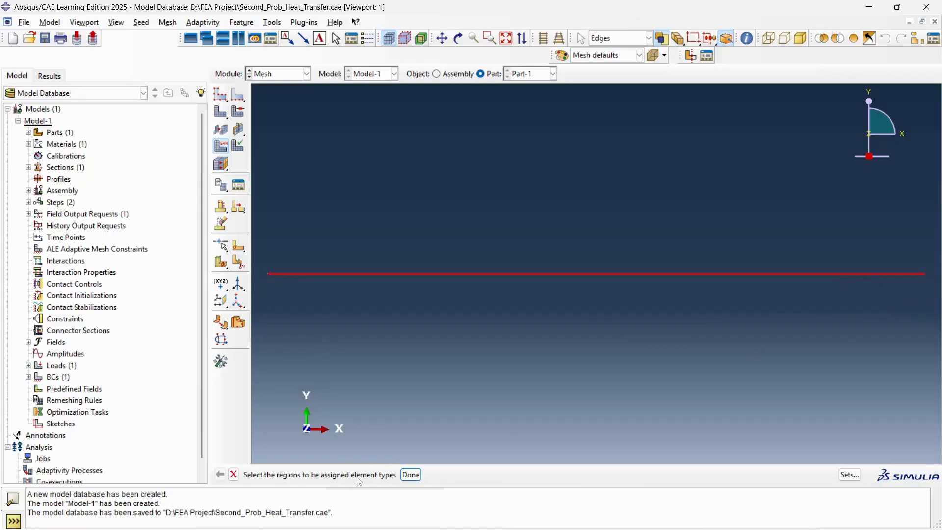
left_click(408, 474)
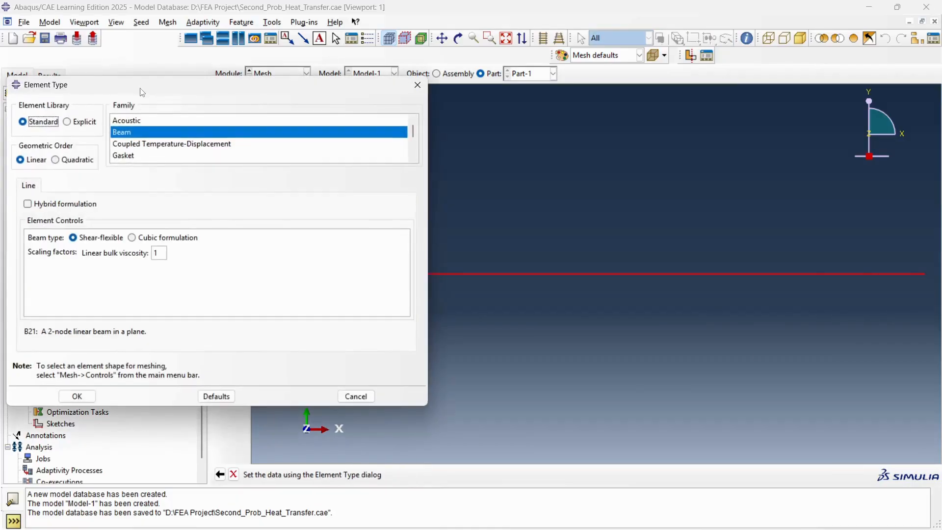
scroll(136, 149, "down", 3)
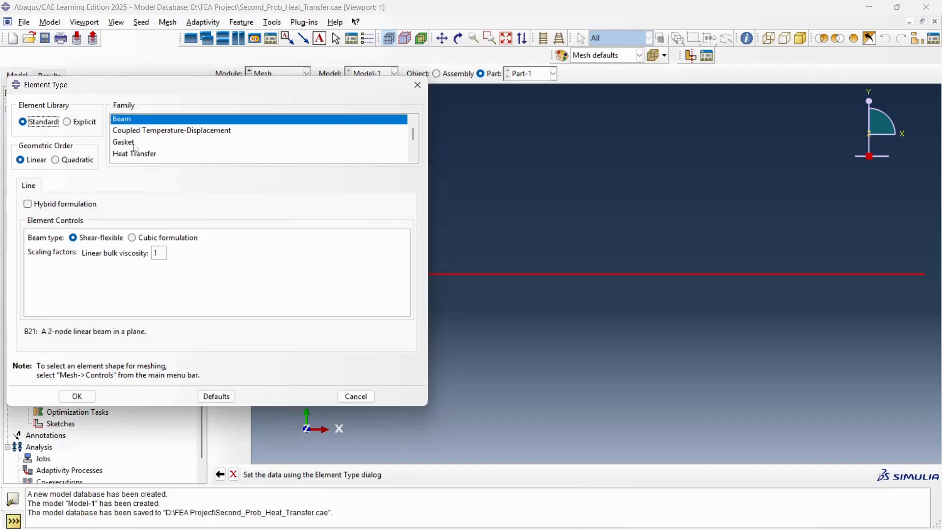
left_click(136, 130)
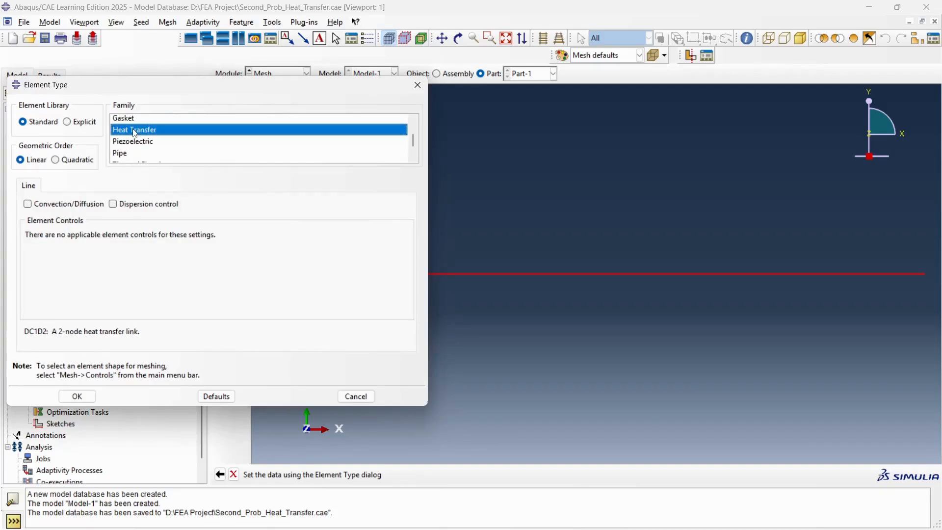
left_click(77, 396)
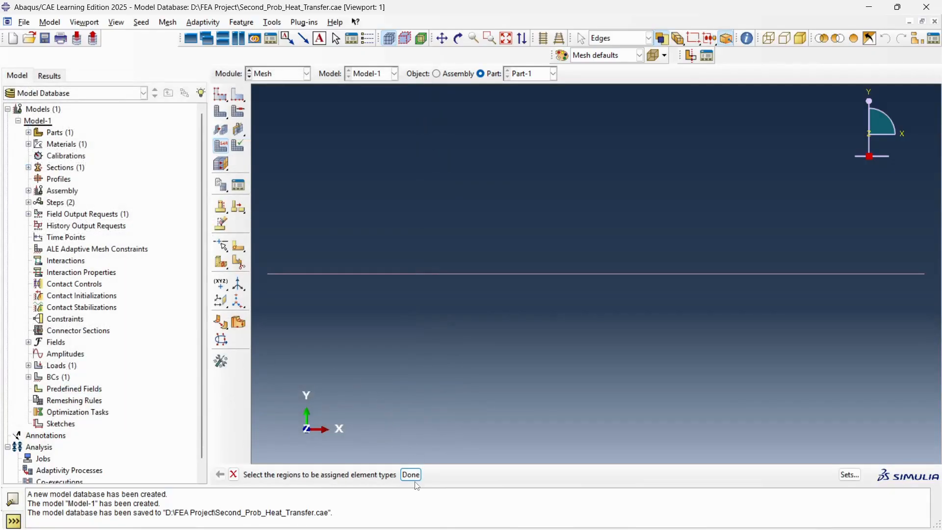
left_click(221, 112)
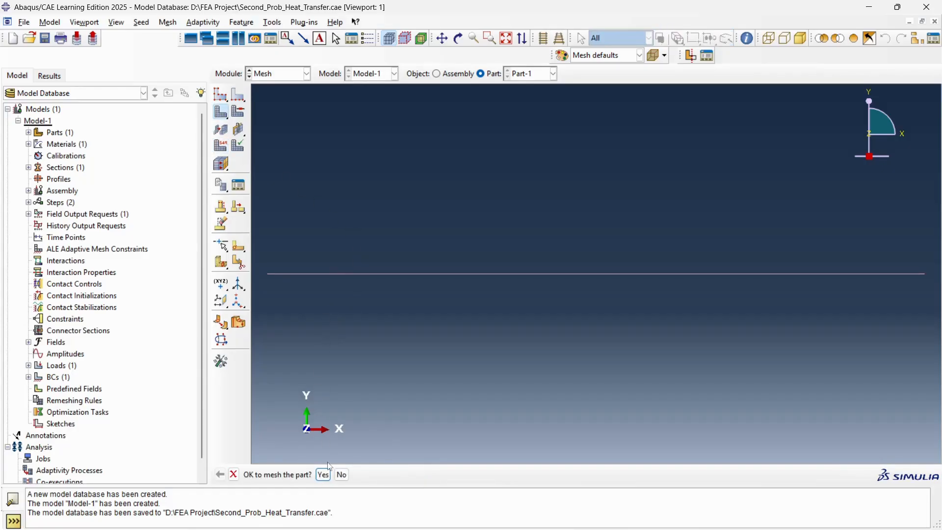
left_click(323, 474)
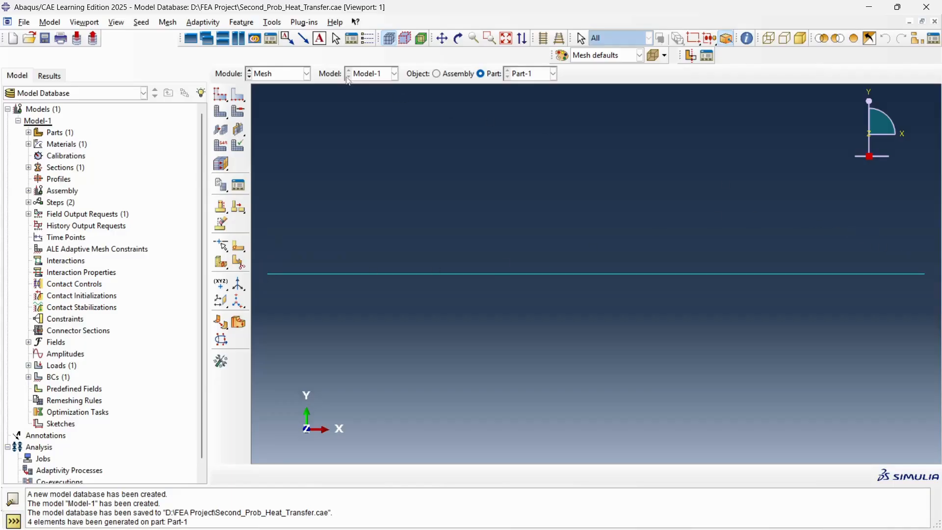
Switch to the Job module and create a full analysis job named Heat_Transfer from Model-1.
left_click(293, 75)
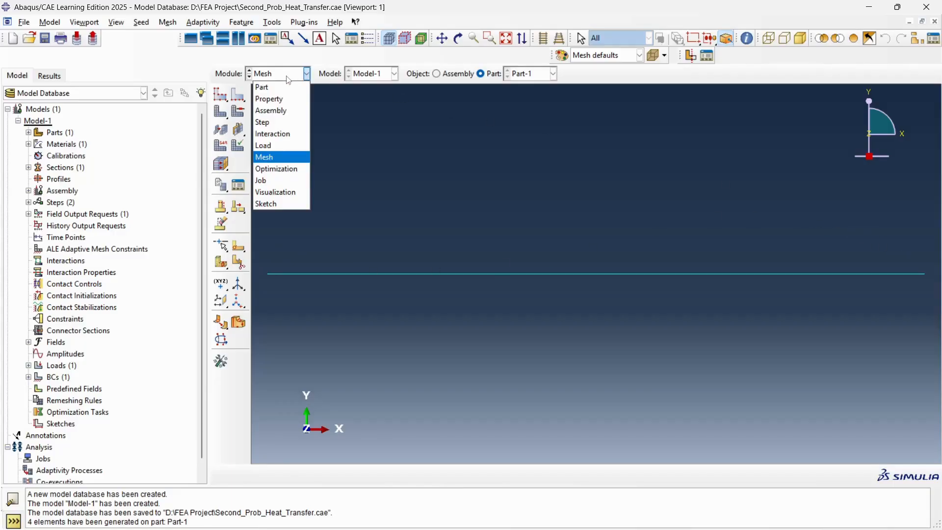
left_click(278, 180)
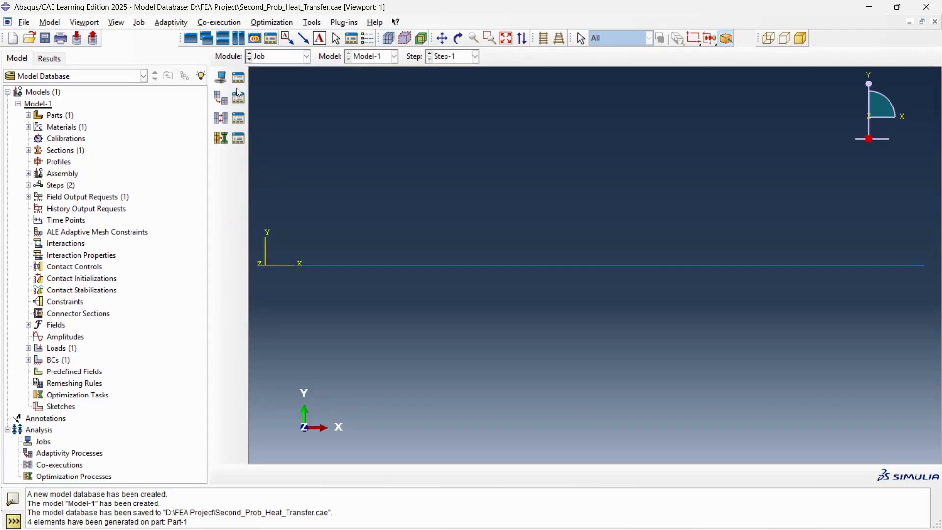
left_click(239, 77)
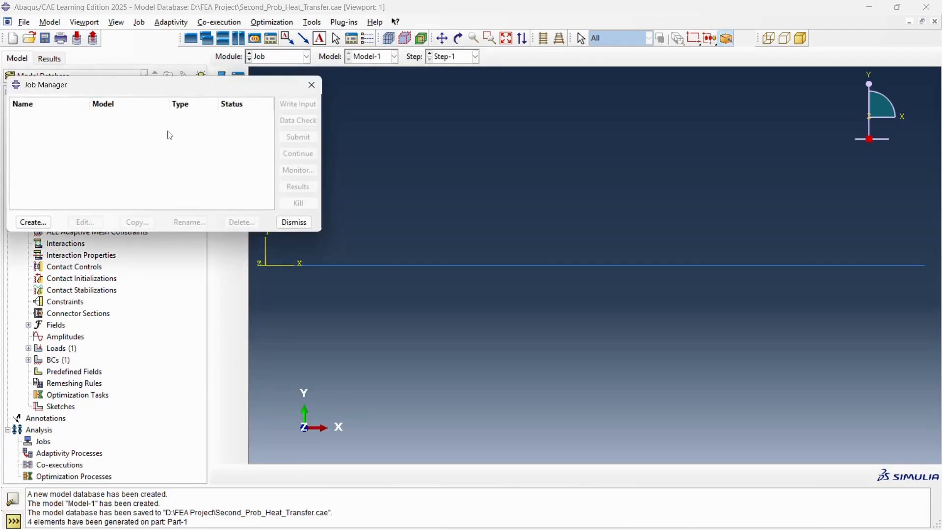
left_click(33, 222)
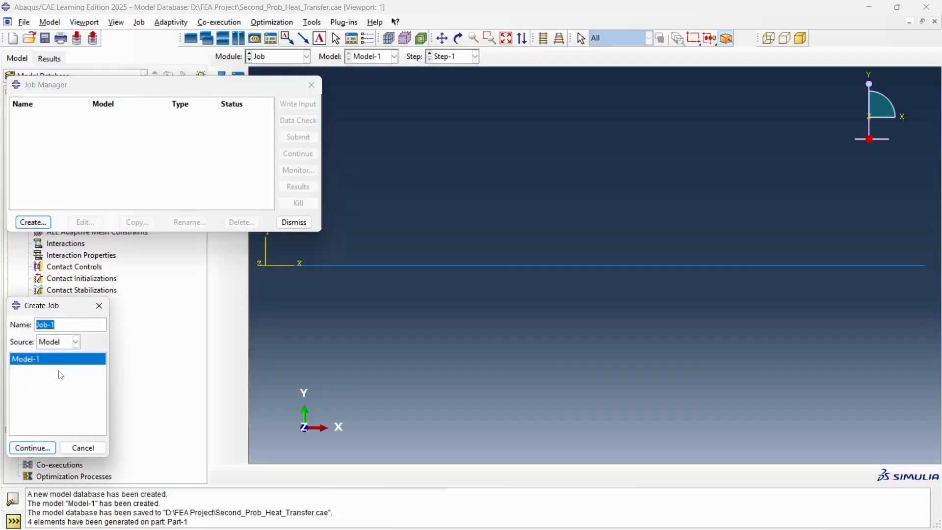
type("Heat_Transfer")
left_click(53, 446)
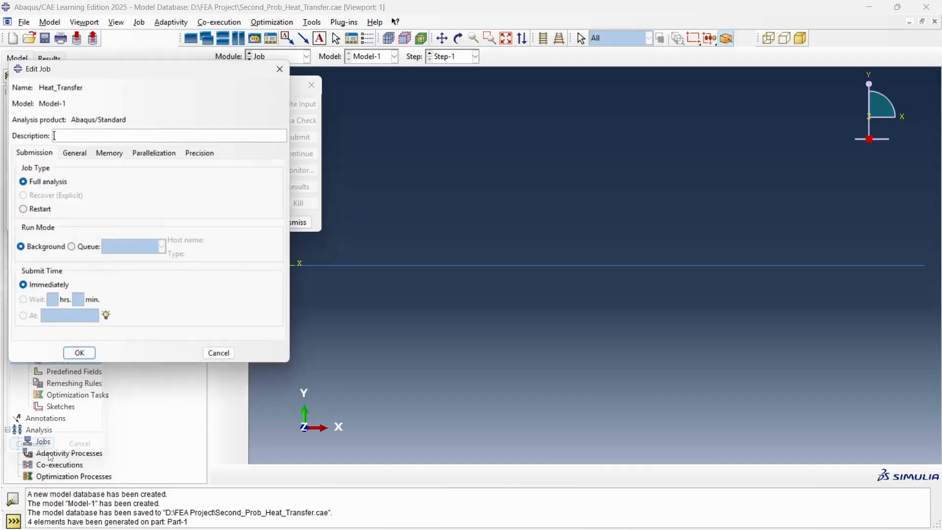
left_click(70, 357)
Run a data check on the Heat_Transfer job and submit it for analysis, continuing without history output for Step-1.
left_click(312, 122)
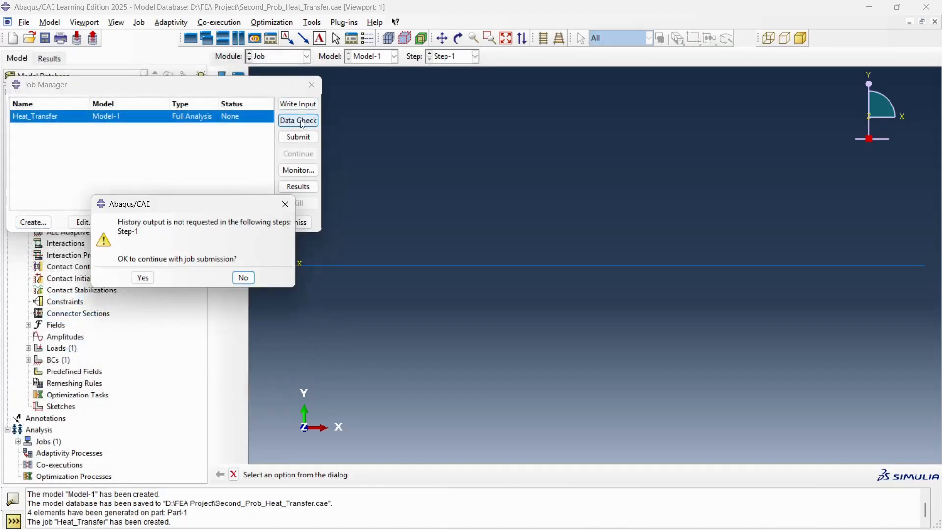
left_click(143, 278)
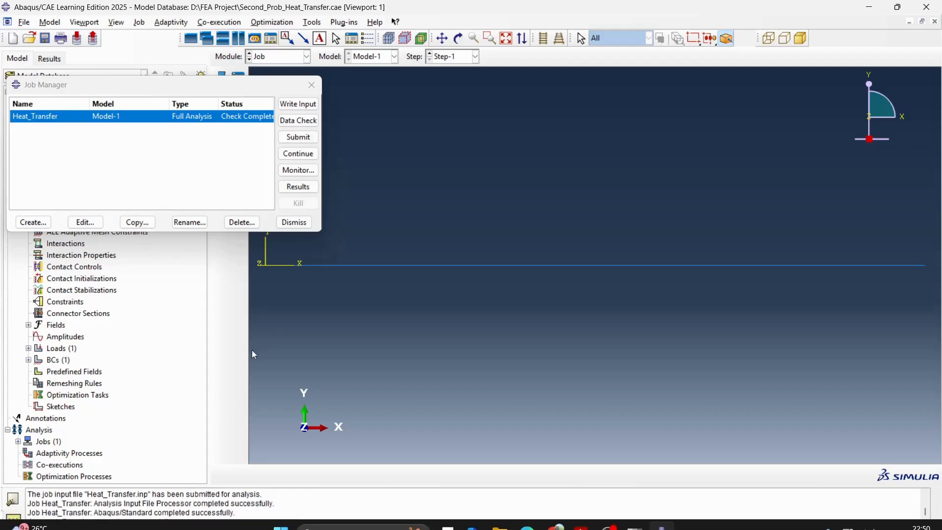
left_click(298, 137)
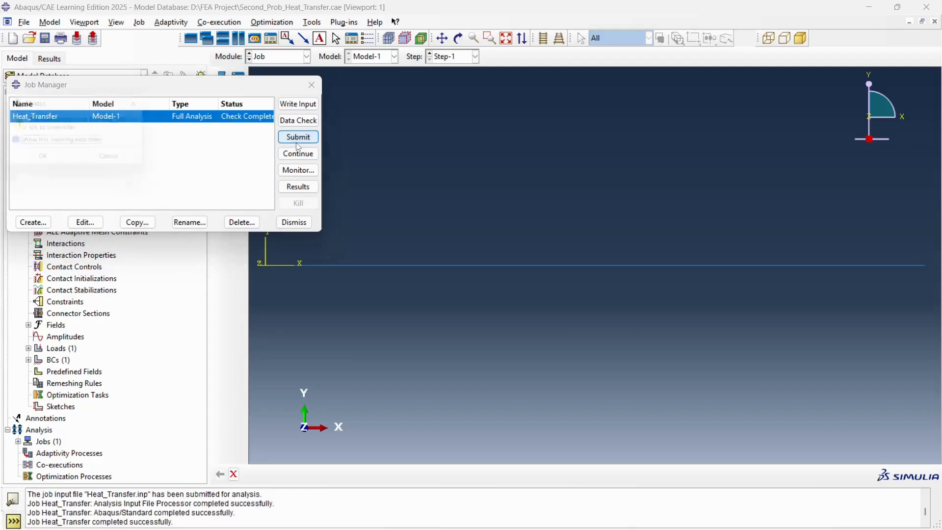
left_click(45, 163)
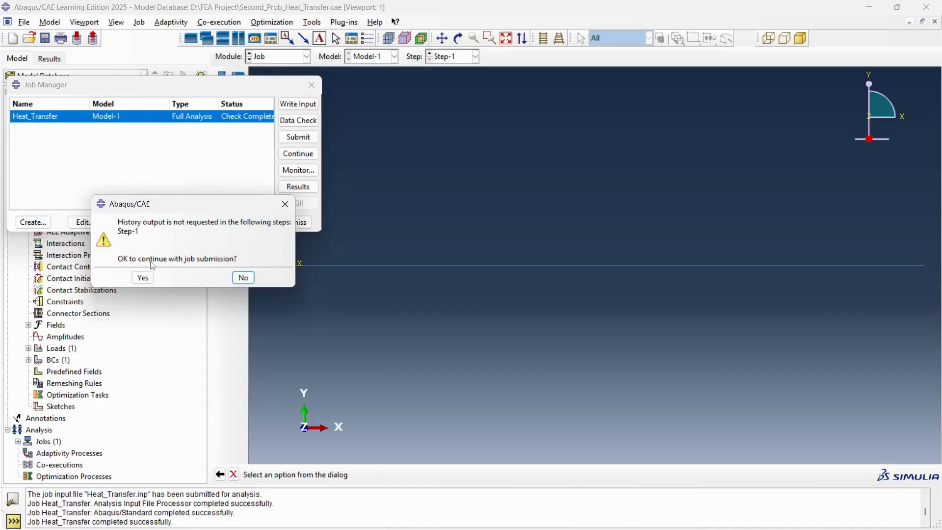
left_click(142, 276)
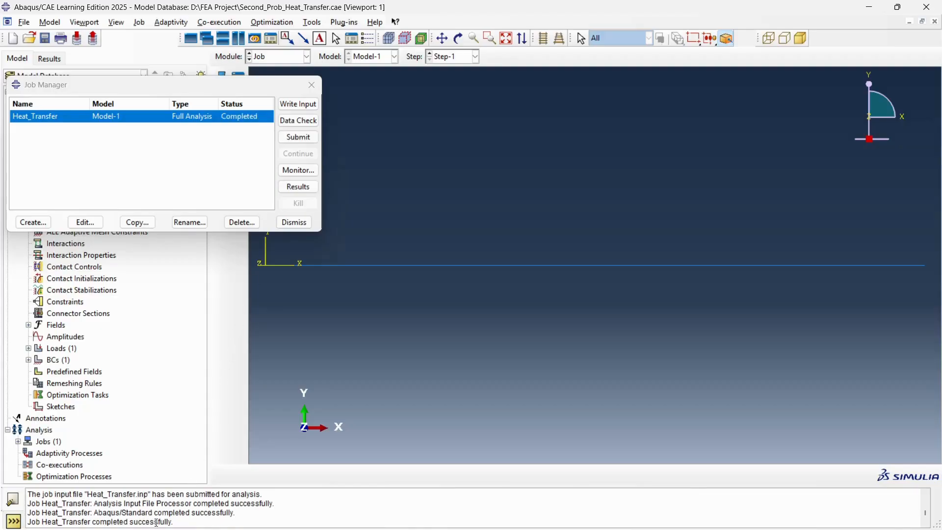
Open the Heat_Transfer job's results and plot contours of the nodal temperature NT11 as the primary variable.
left_click(298, 186)
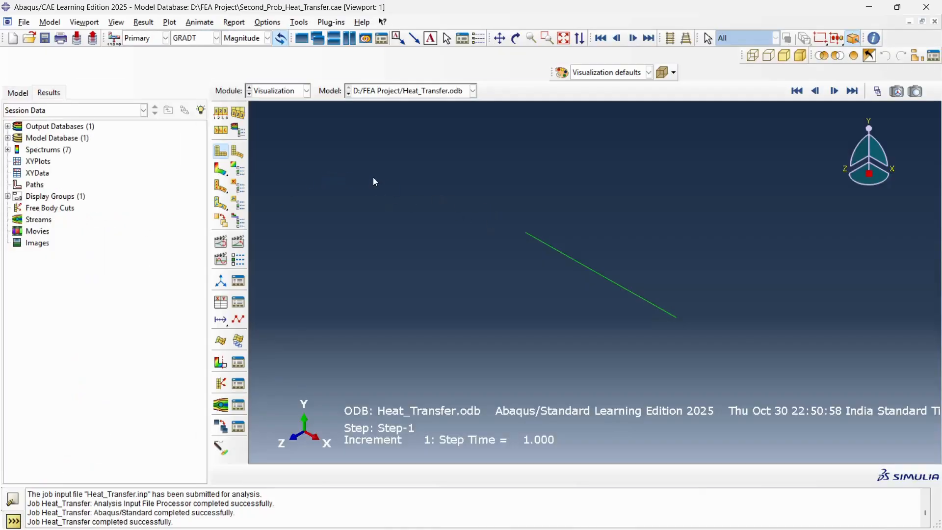
left_click(221, 170)
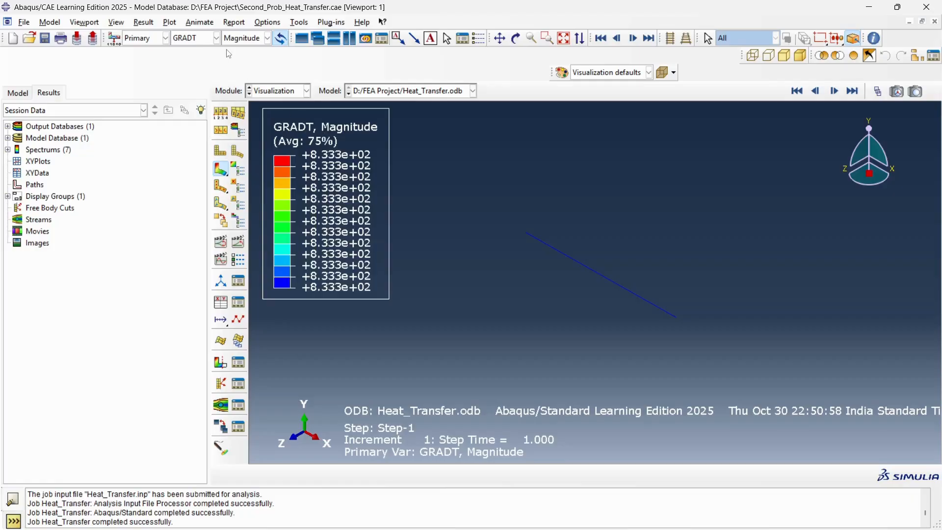
left_click(151, 39)
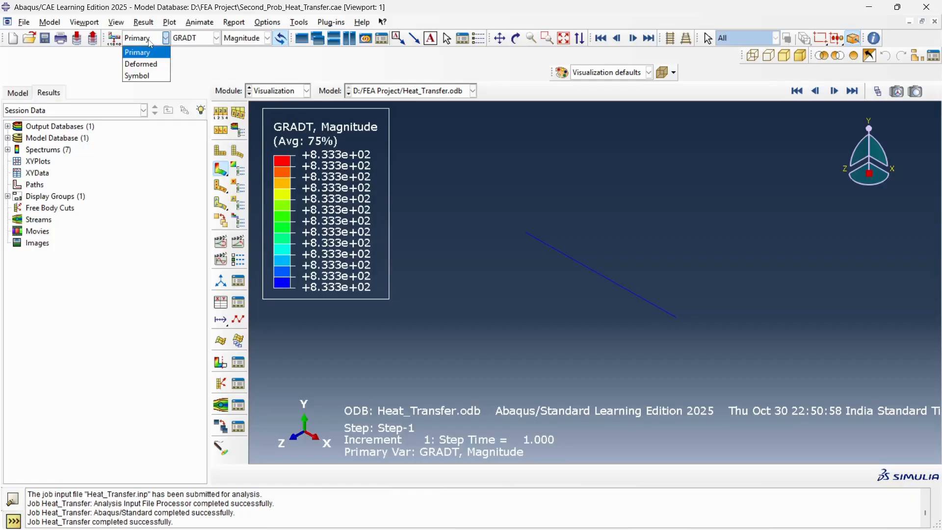
left_click(200, 38)
left_click(203, 38)
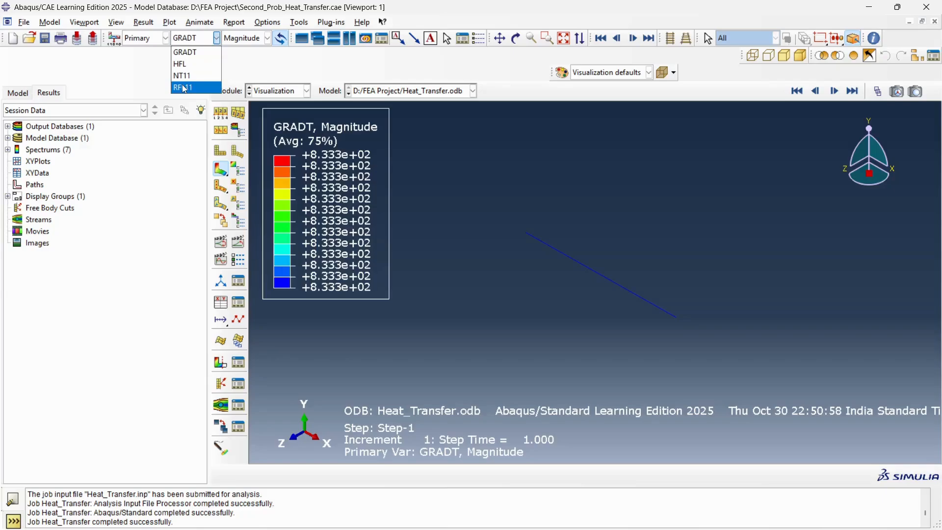
left_click(184, 80)
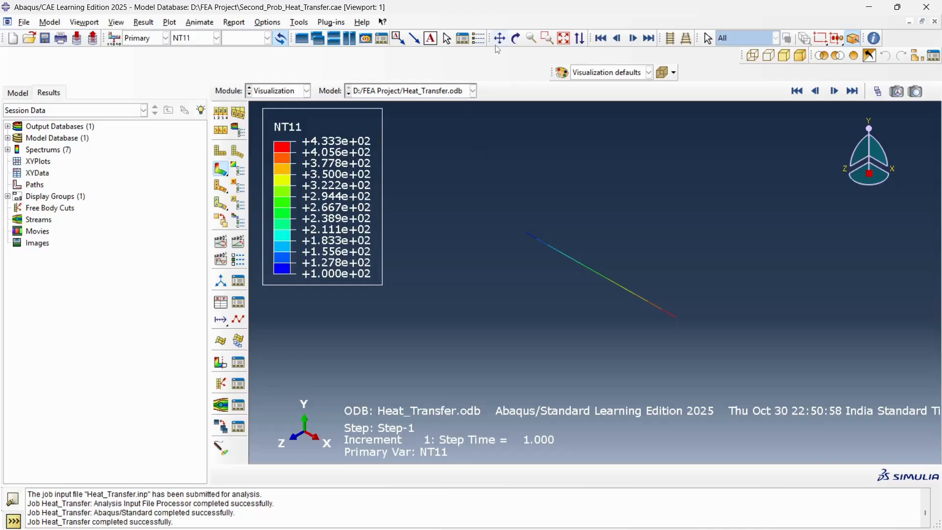
Bring the fin close to horizontal and larger in the viewport, and start the Probe values query on the NT11 results.
left_click(516, 38)
left_click_drag(492, 244, 490, 286)
left_click_drag(504, 252, 499, 168)
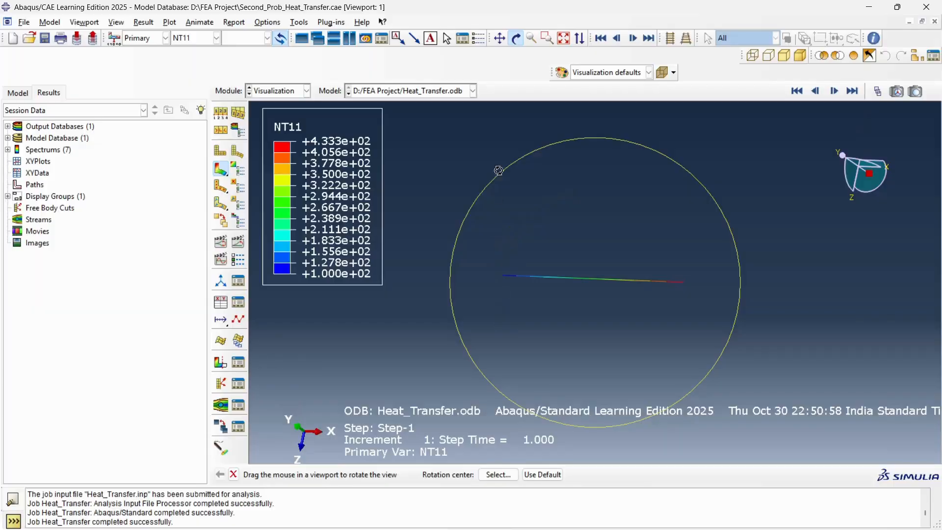
left_click(562, 39)
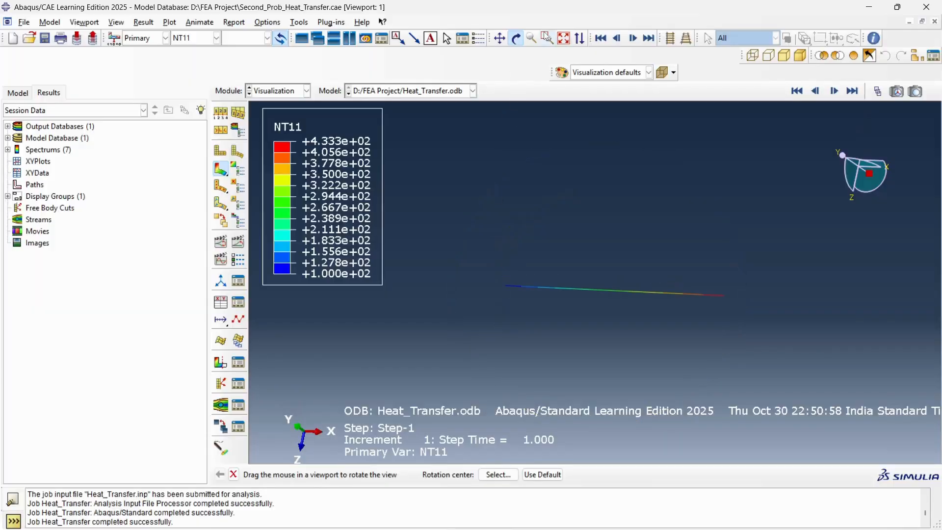
left_click(547, 38)
left_click_drag(434, 236, 785, 347)
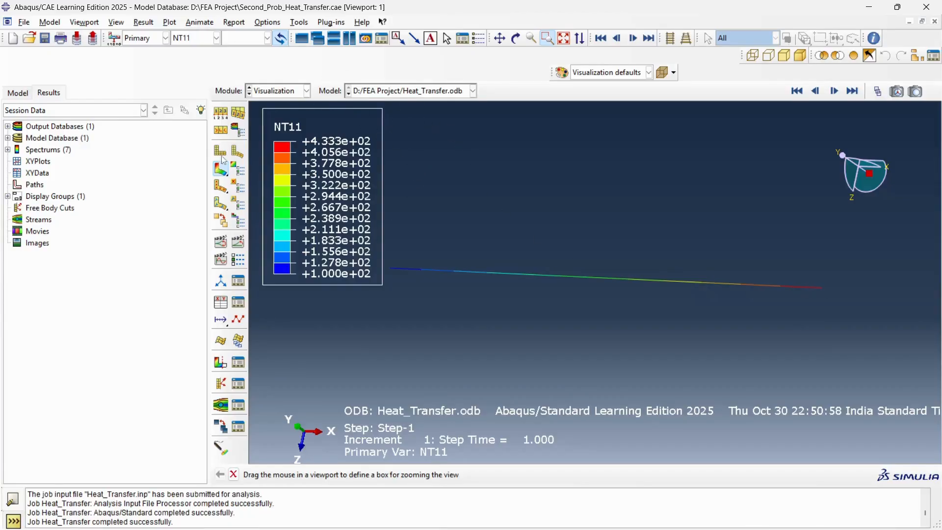
left_click(299, 23)
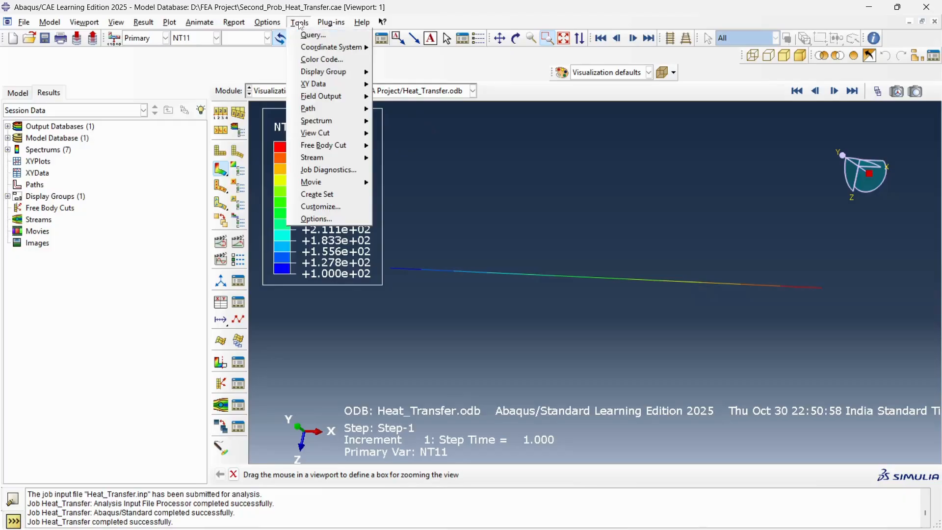
left_click(310, 35)
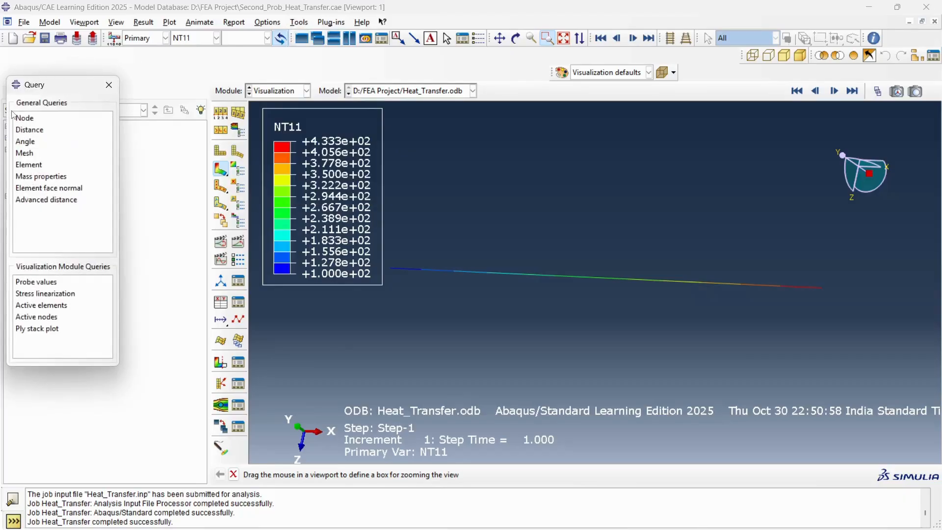
left_click(37, 129)
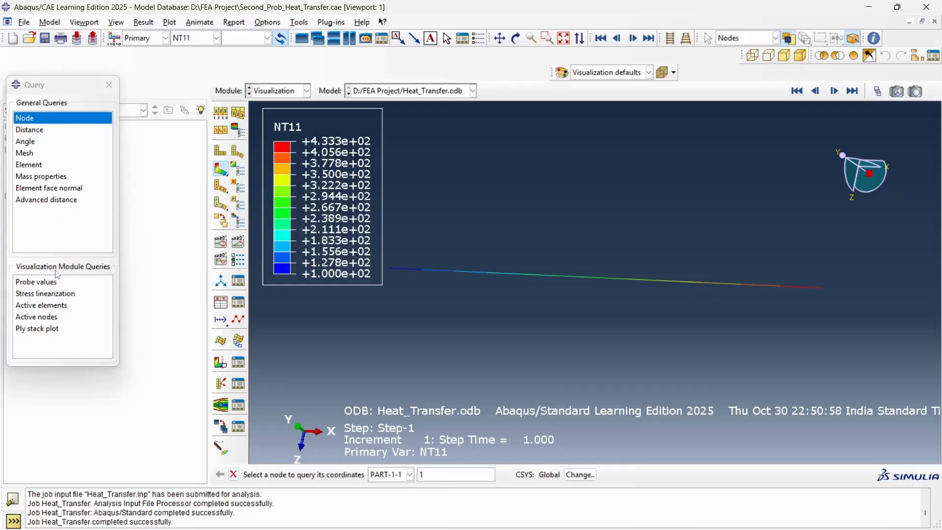
left_click(42, 282)
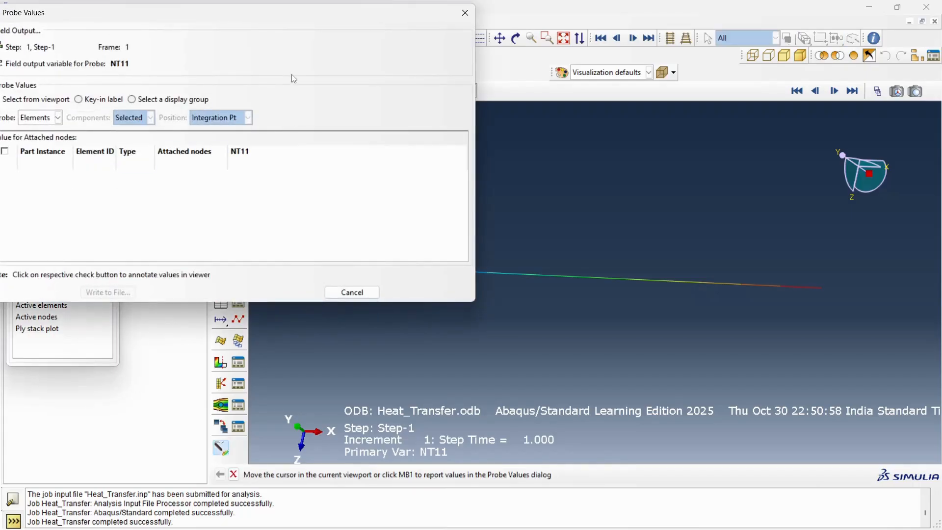
Shrink the Probe Values dialog to uncover the whole fin and set it to probe nodes instead of elements.
left_click_drag(338, 17, 365, 14)
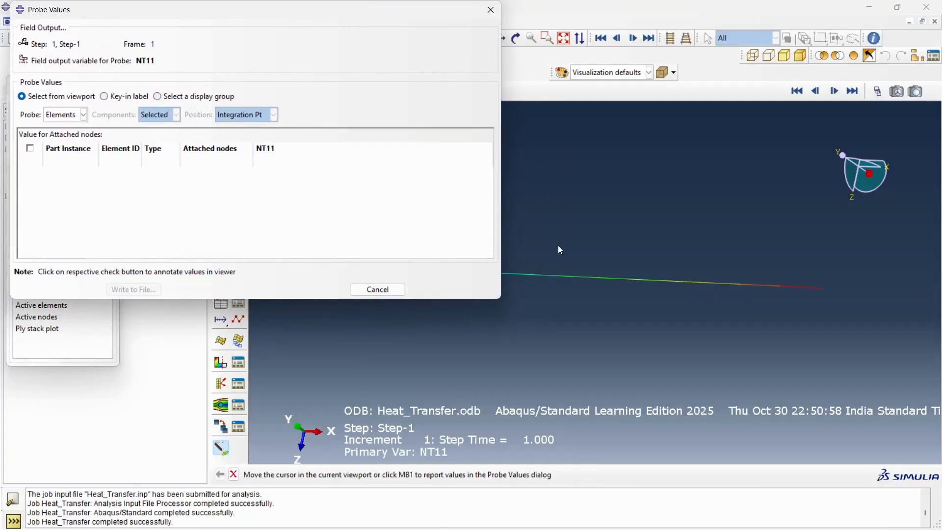
left_click_drag(501, 296, 430, 297)
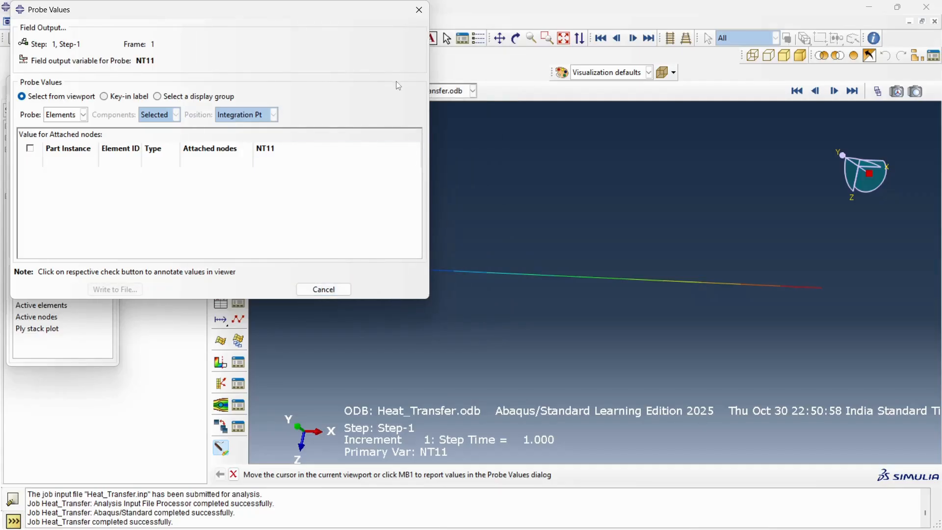
left_click_drag(371, 303, 376, 255)
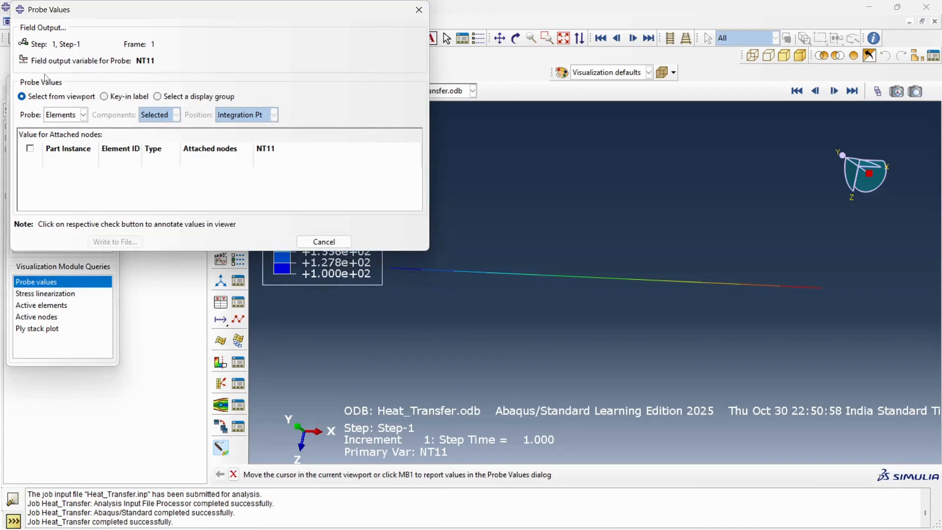
left_click(67, 115)
left_click(66, 126)
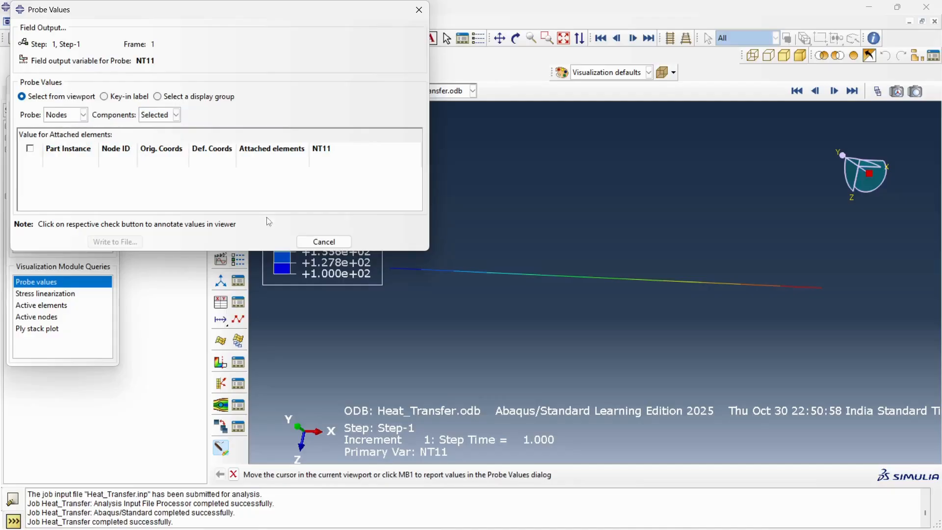
Probe NT11 at the five nodes along the fin from x = 0 to 0.4 m and enlarge the Probe Values dialog to list them all.
left_click(393, 272)
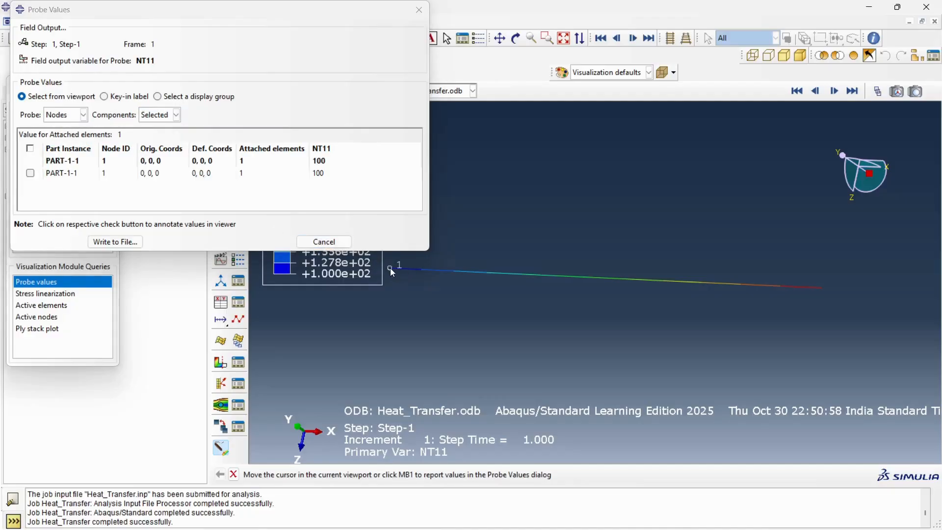
left_click(491, 273)
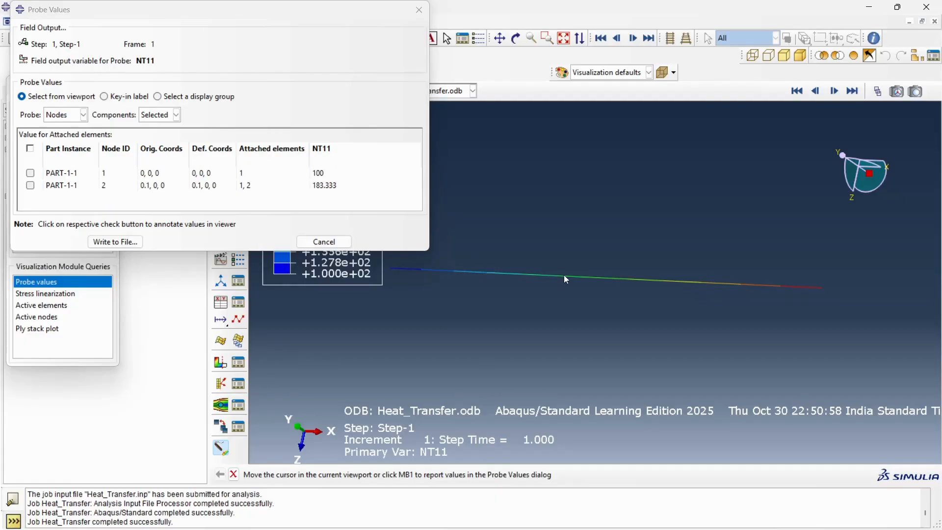
left_click(590, 276)
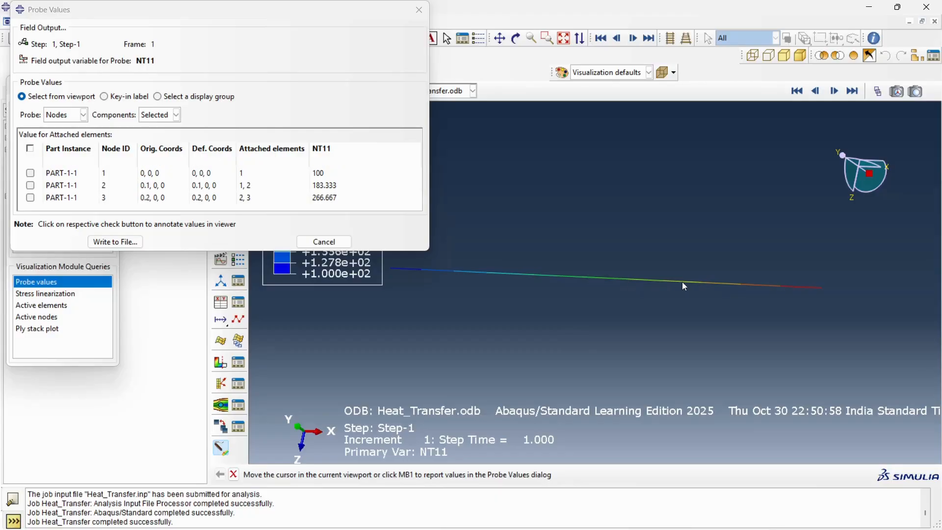
left_click(705, 281)
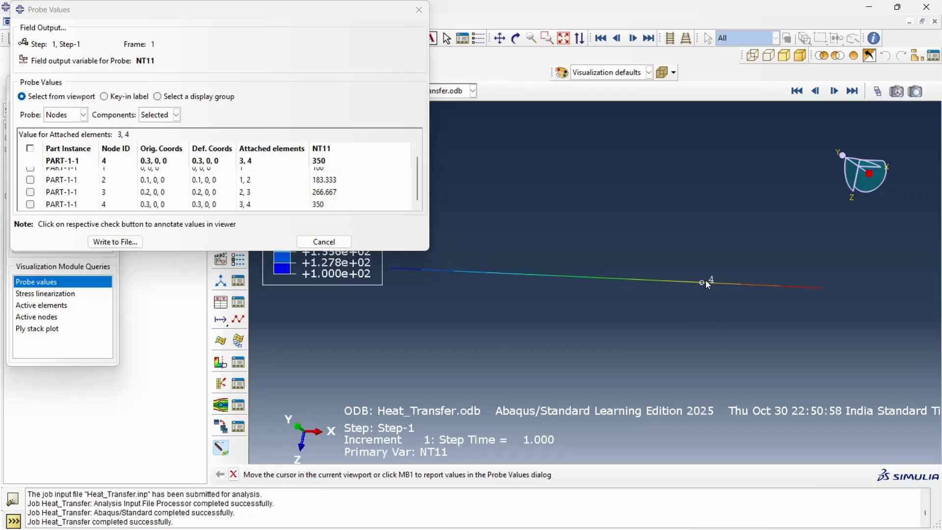
left_click(824, 289)
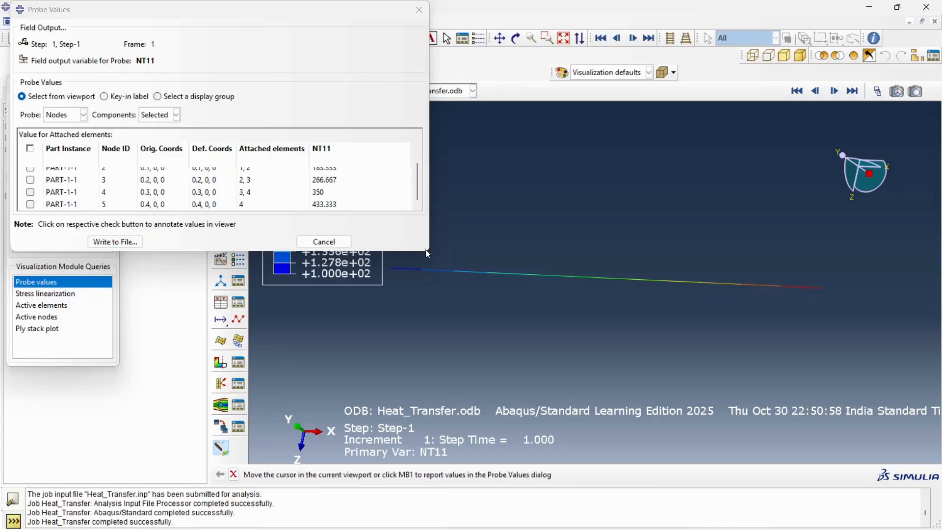
left_click_drag(426, 252, 511, 342)
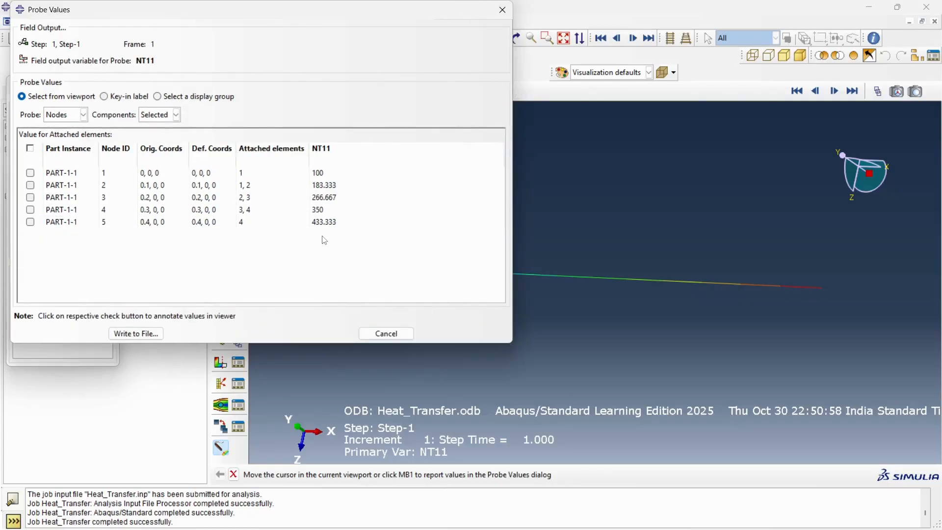
Compare the probed temperatures with the hand-calculated nodal temperature vector in the Acrobat report, and close Probe Values in Abaqus/CAE without writing to a file.
key("alt+Tab")
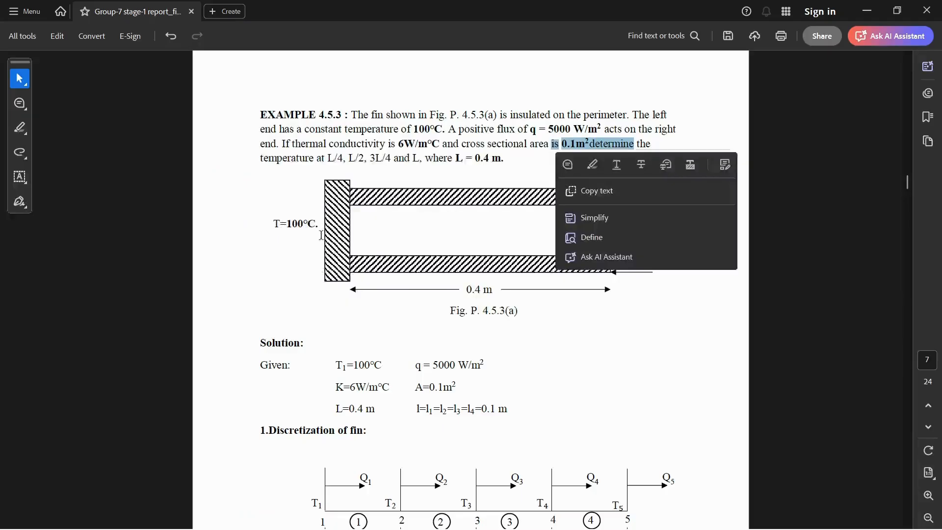
scroll(424, 327, "down", 20)
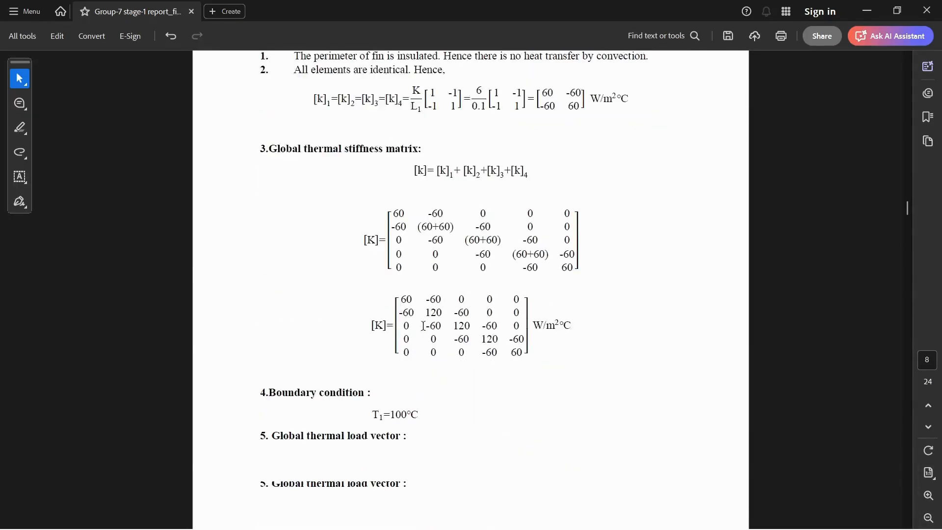
scroll(423, 327, "down", 20)
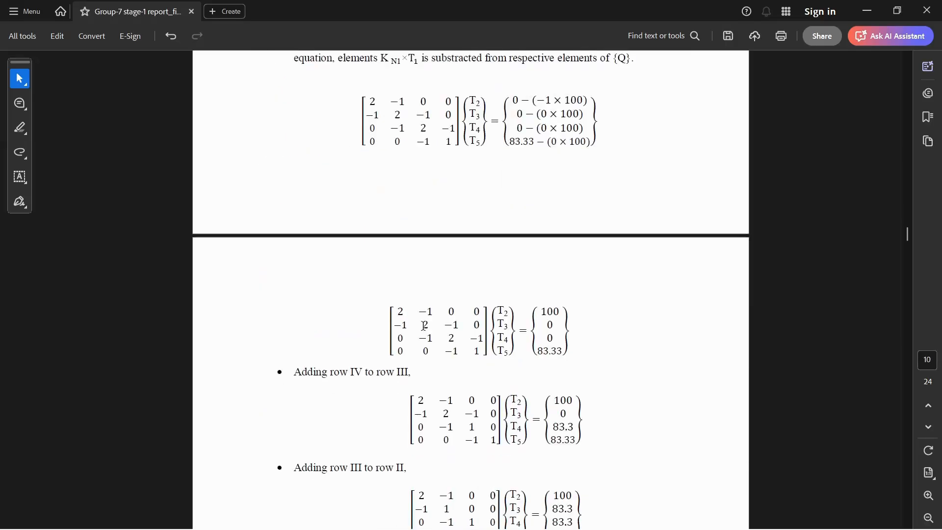
scroll(423, 326, "down", 10)
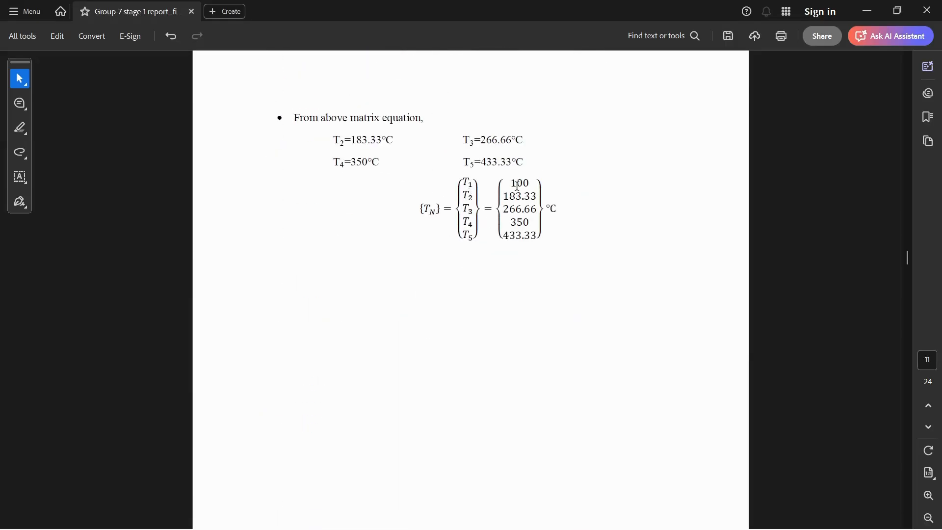
key("alt+Tab")
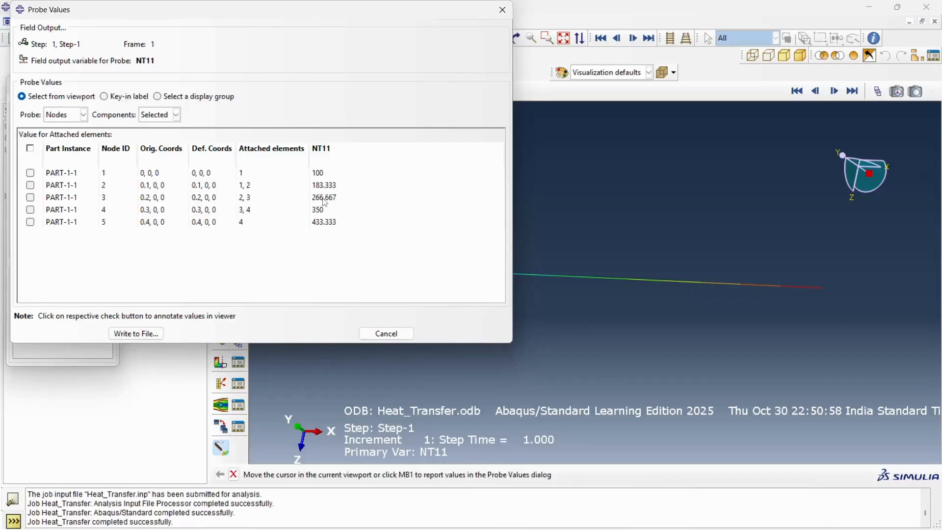
key("alt+Tab")
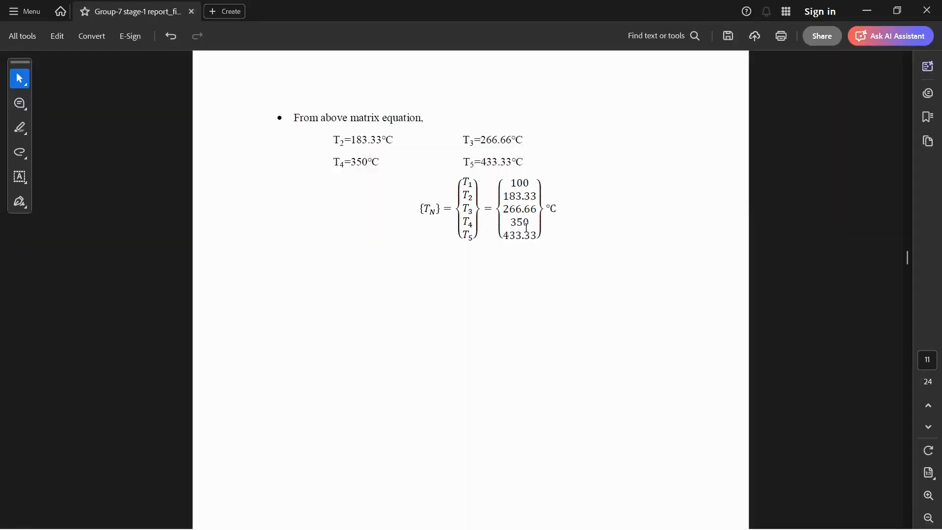
key("alt+Tab")
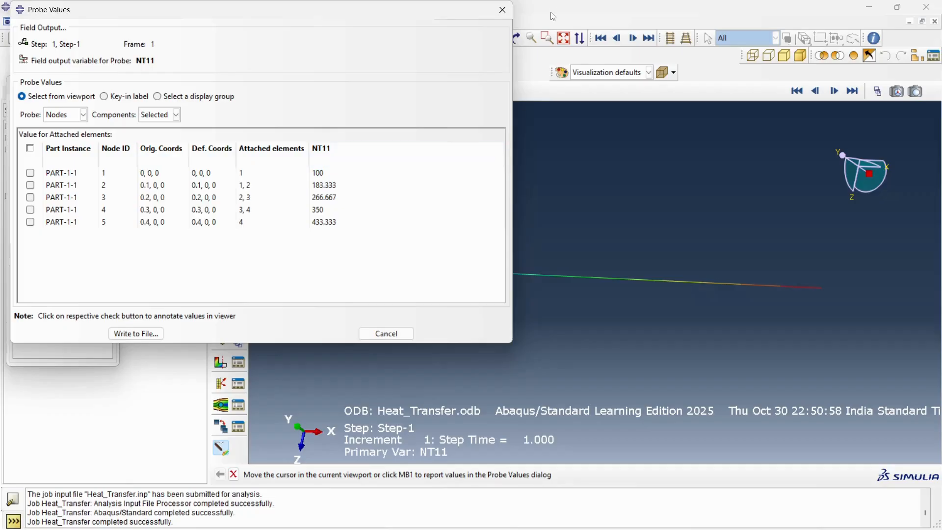
left_click(387, 334)
left_click(267, 222)
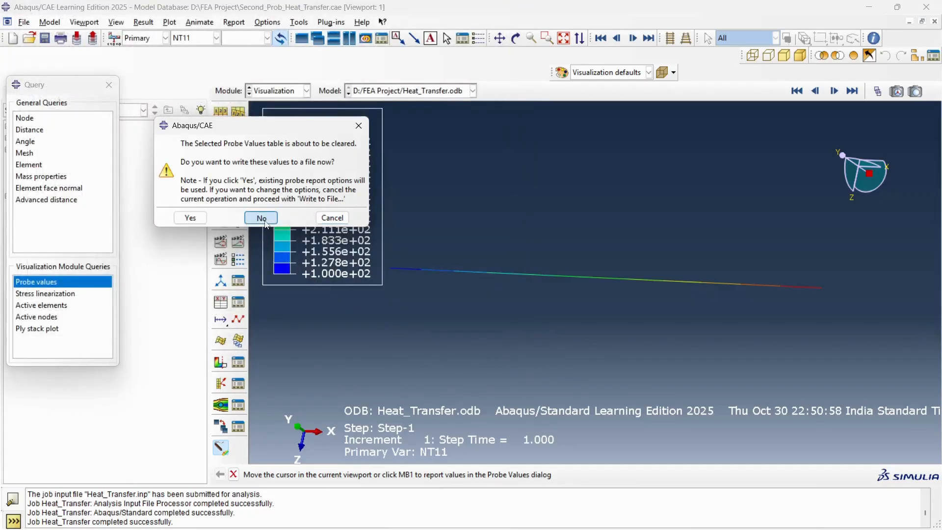
Switch to the Acrobat report, review the hand solution back to Example 4.5.3, and select the statement text requesting temperatures at L/4, L/2, 3L/4 and L.
key("alt+Tab")
scroll(403, 299, "up", 15)
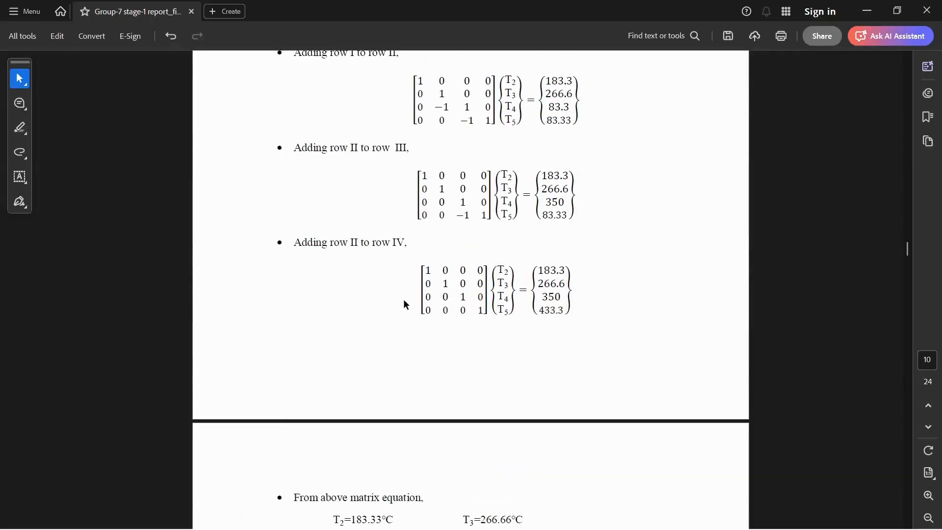
scroll(403, 299, "up", 8)
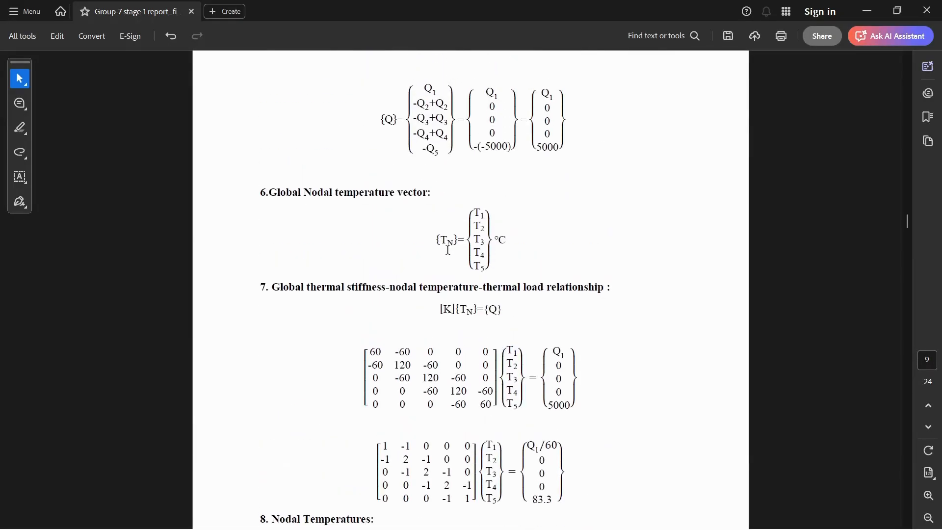
scroll(447, 250, "down", 5)
scroll(447, 249, "down", 8)
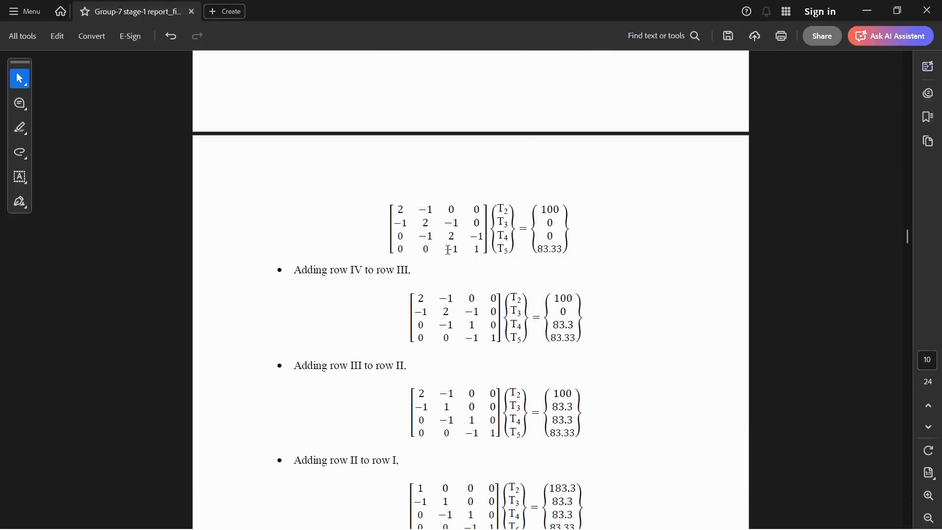
scroll(447, 249, "up", 17)
scroll(448, 249, "up", 20)
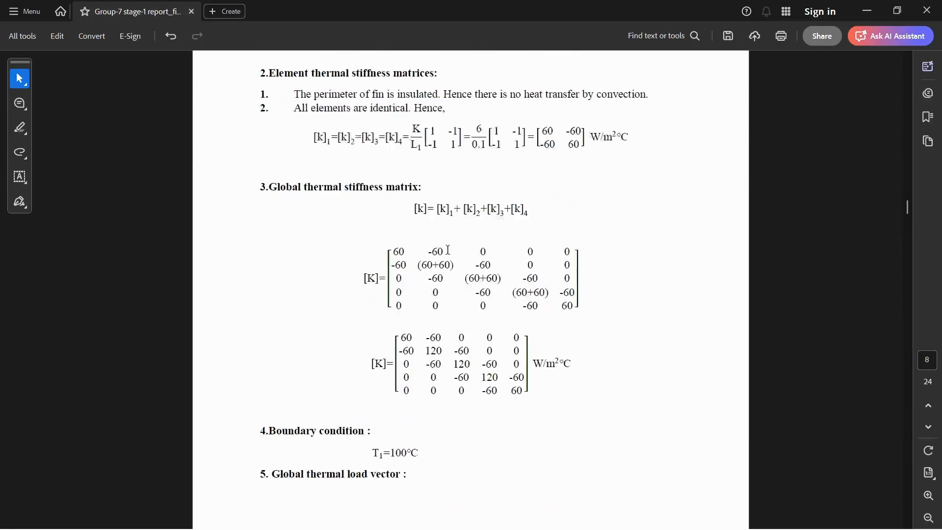
scroll(449, 254, "up", 13)
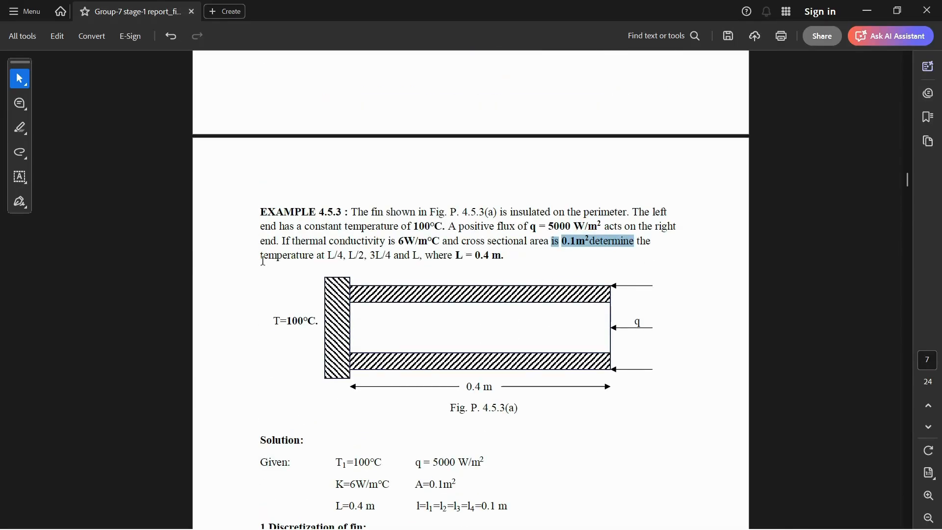
left_click_drag(262, 261, 490, 265)
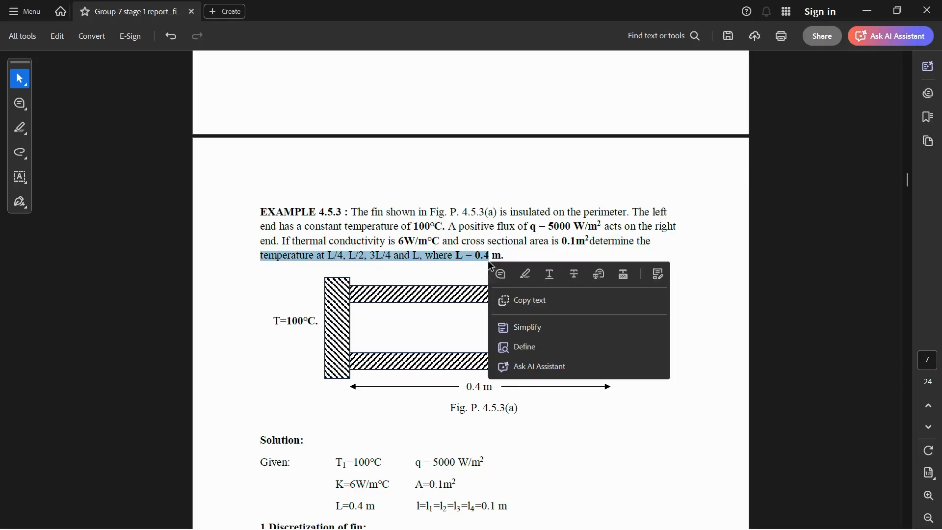